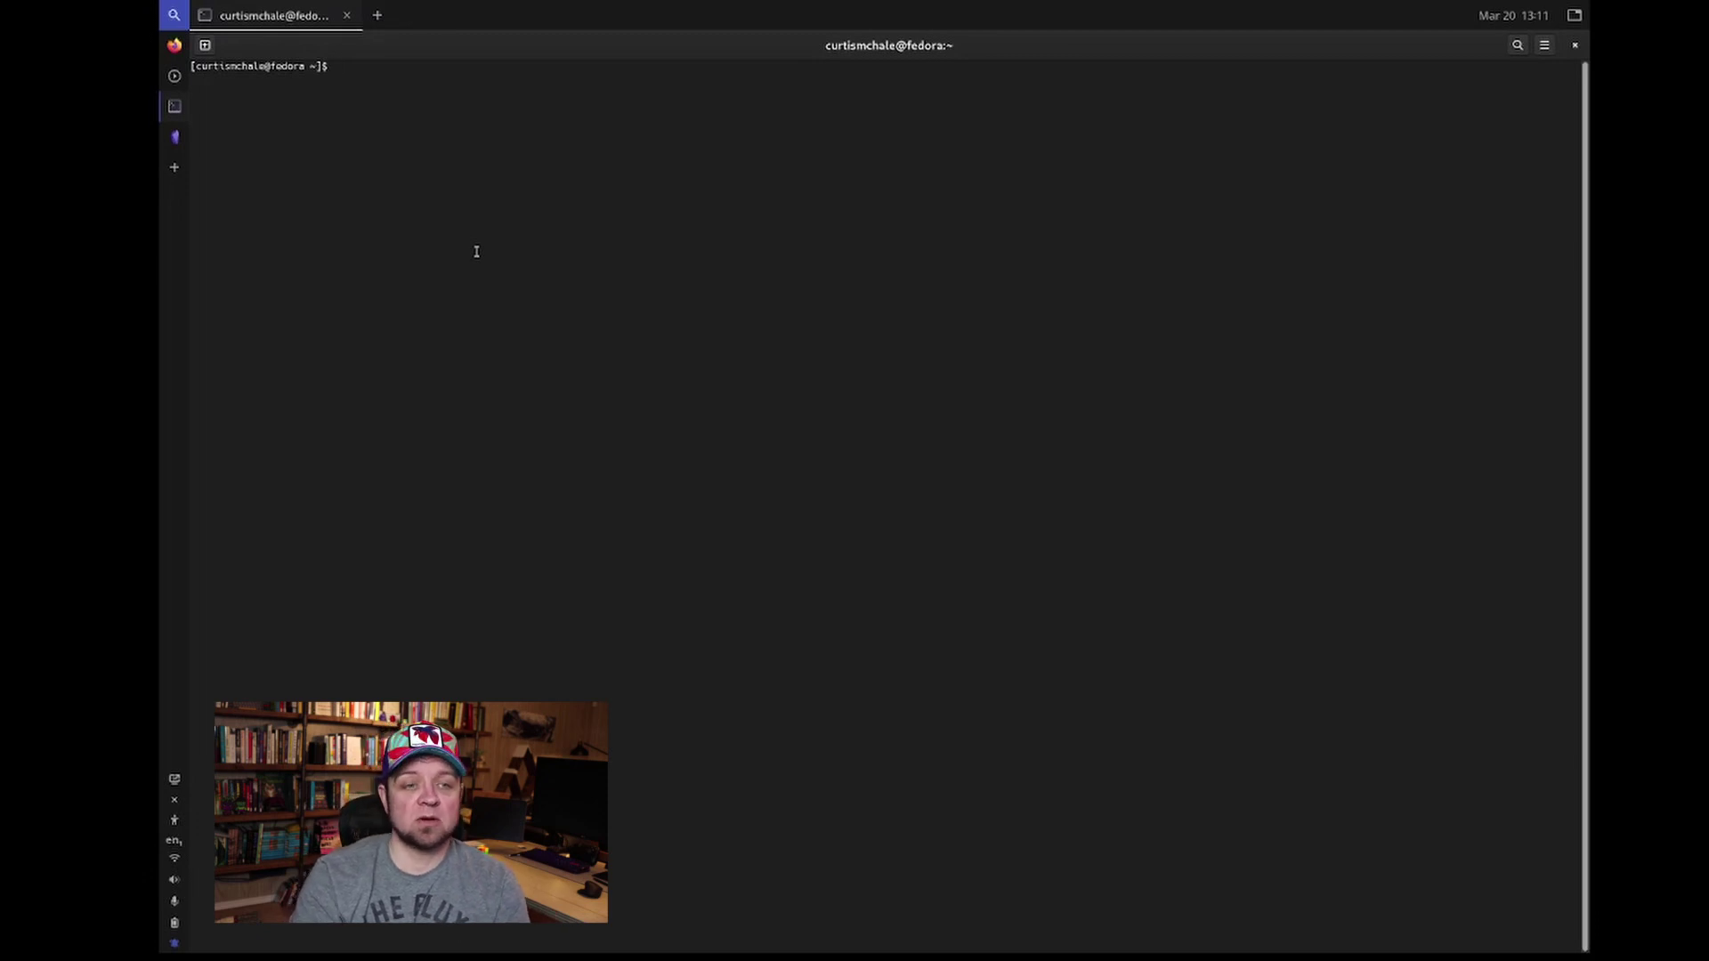
# Step: Enter 'sudo dnf install snapd' at the prompt, then cancel it unrun with Ctrl+C
pyautogui.write('sudo d')
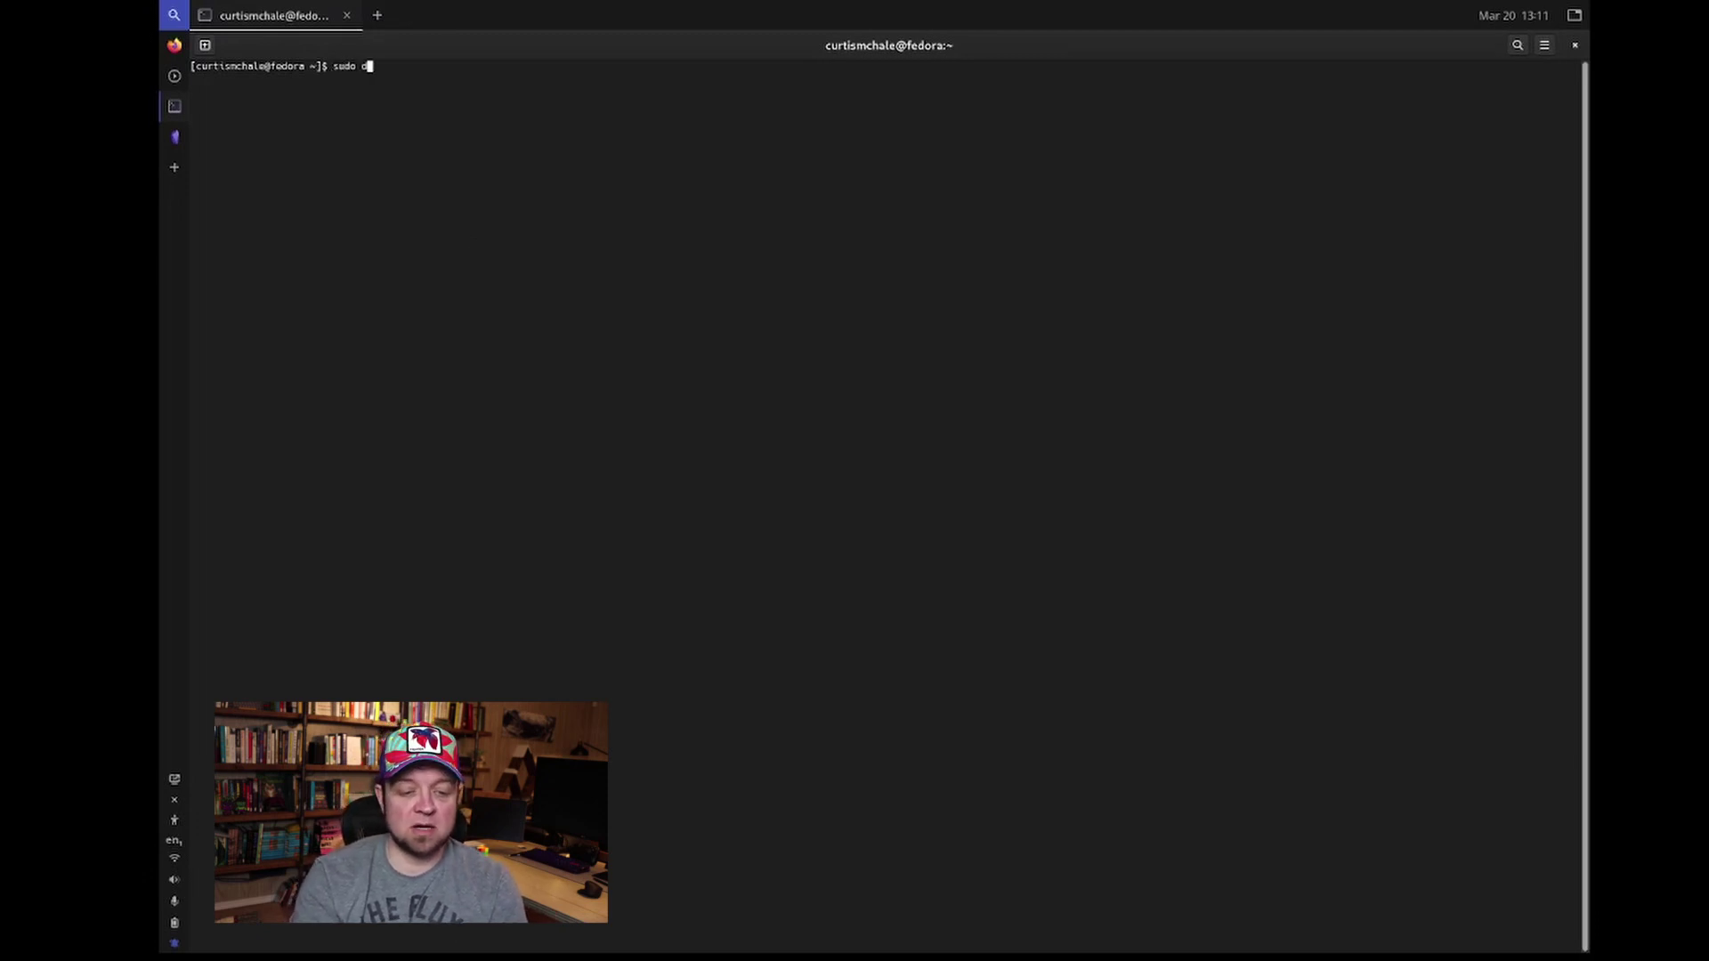
pyautogui.write('nf install')
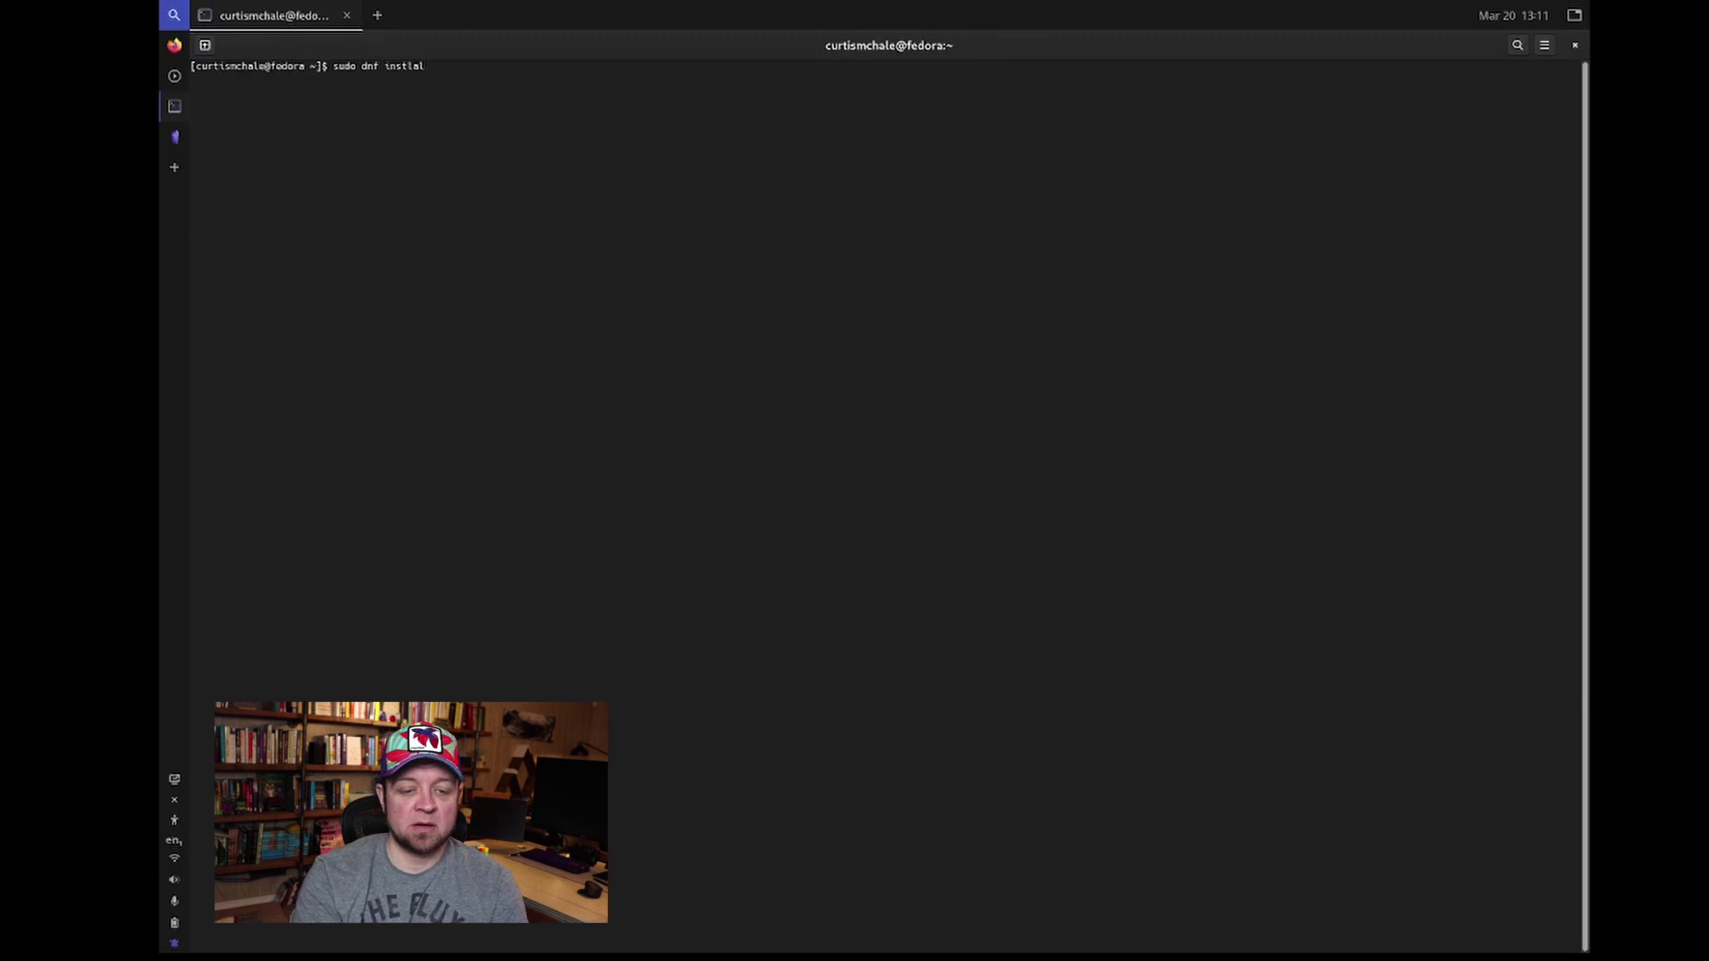
pyautogui.press('BackSpace')
pyautogui.press('BackSpace')
pyautogui.press('BackSpace')
pyautogui.write('all snapd')
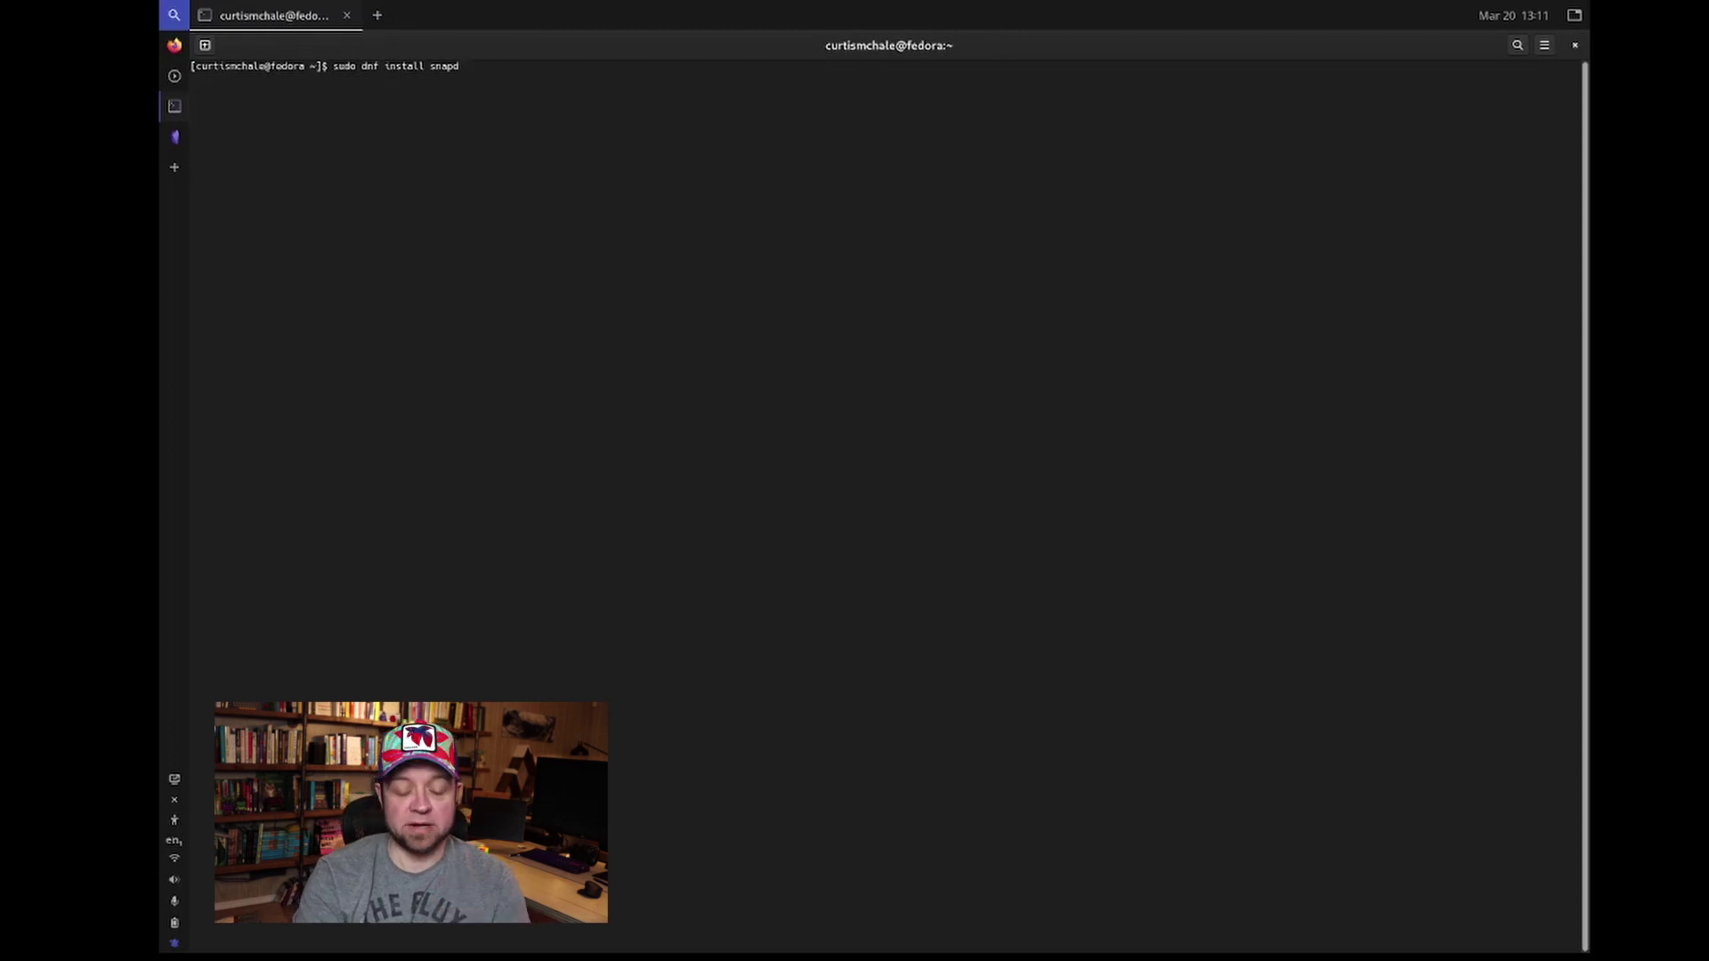
pyautogui.hotkey('ctrl', 'c')
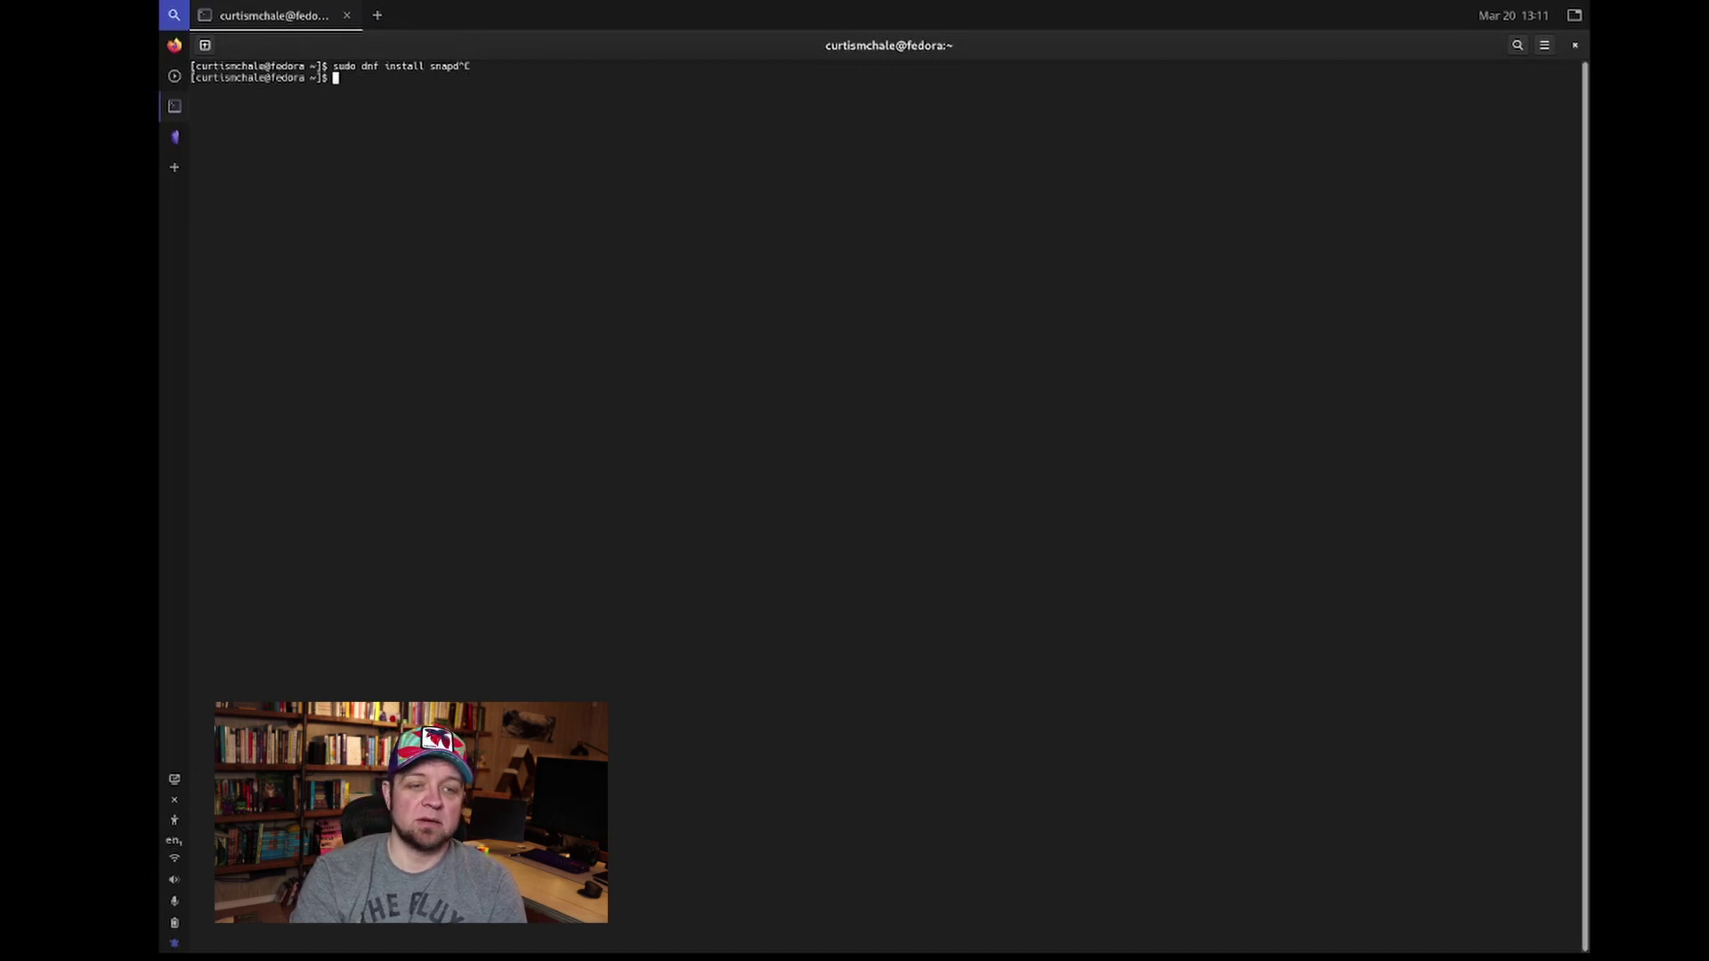
# Step: Enter the symlink command 'sudo ln -s /var/lib/snapd/snap /snap', then cancel it unrun
pyautogui.write('sudo ')
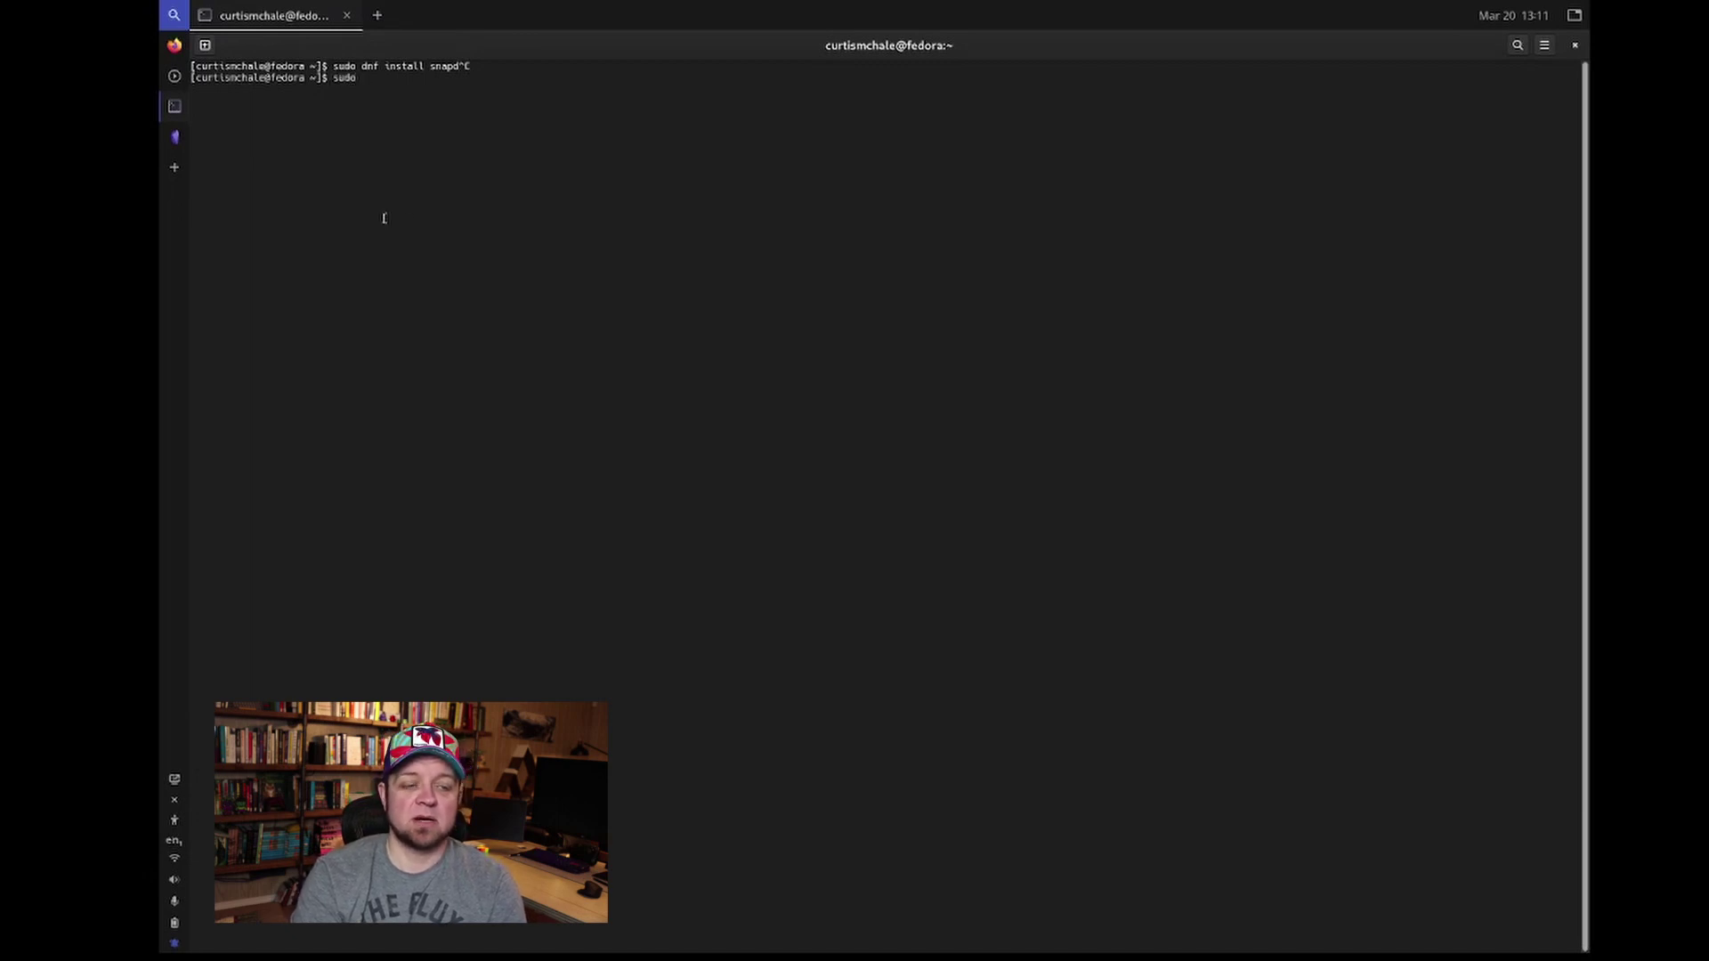
pyautogui.write('ls')
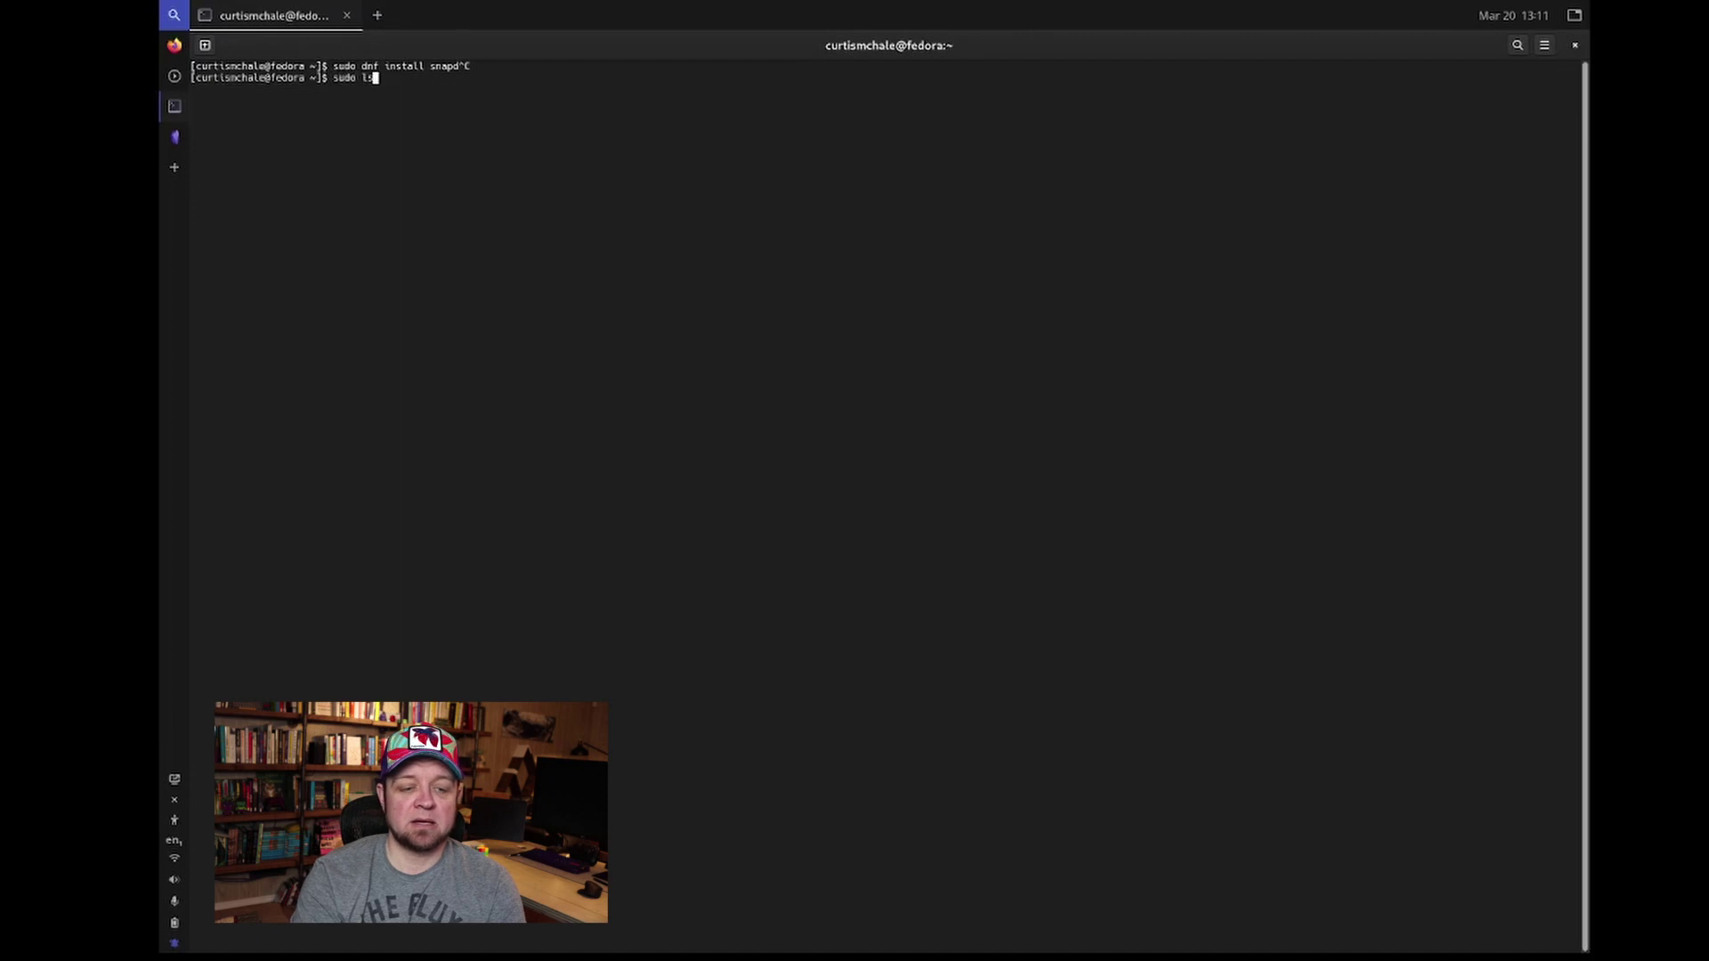
pyautogui.write(' -s')
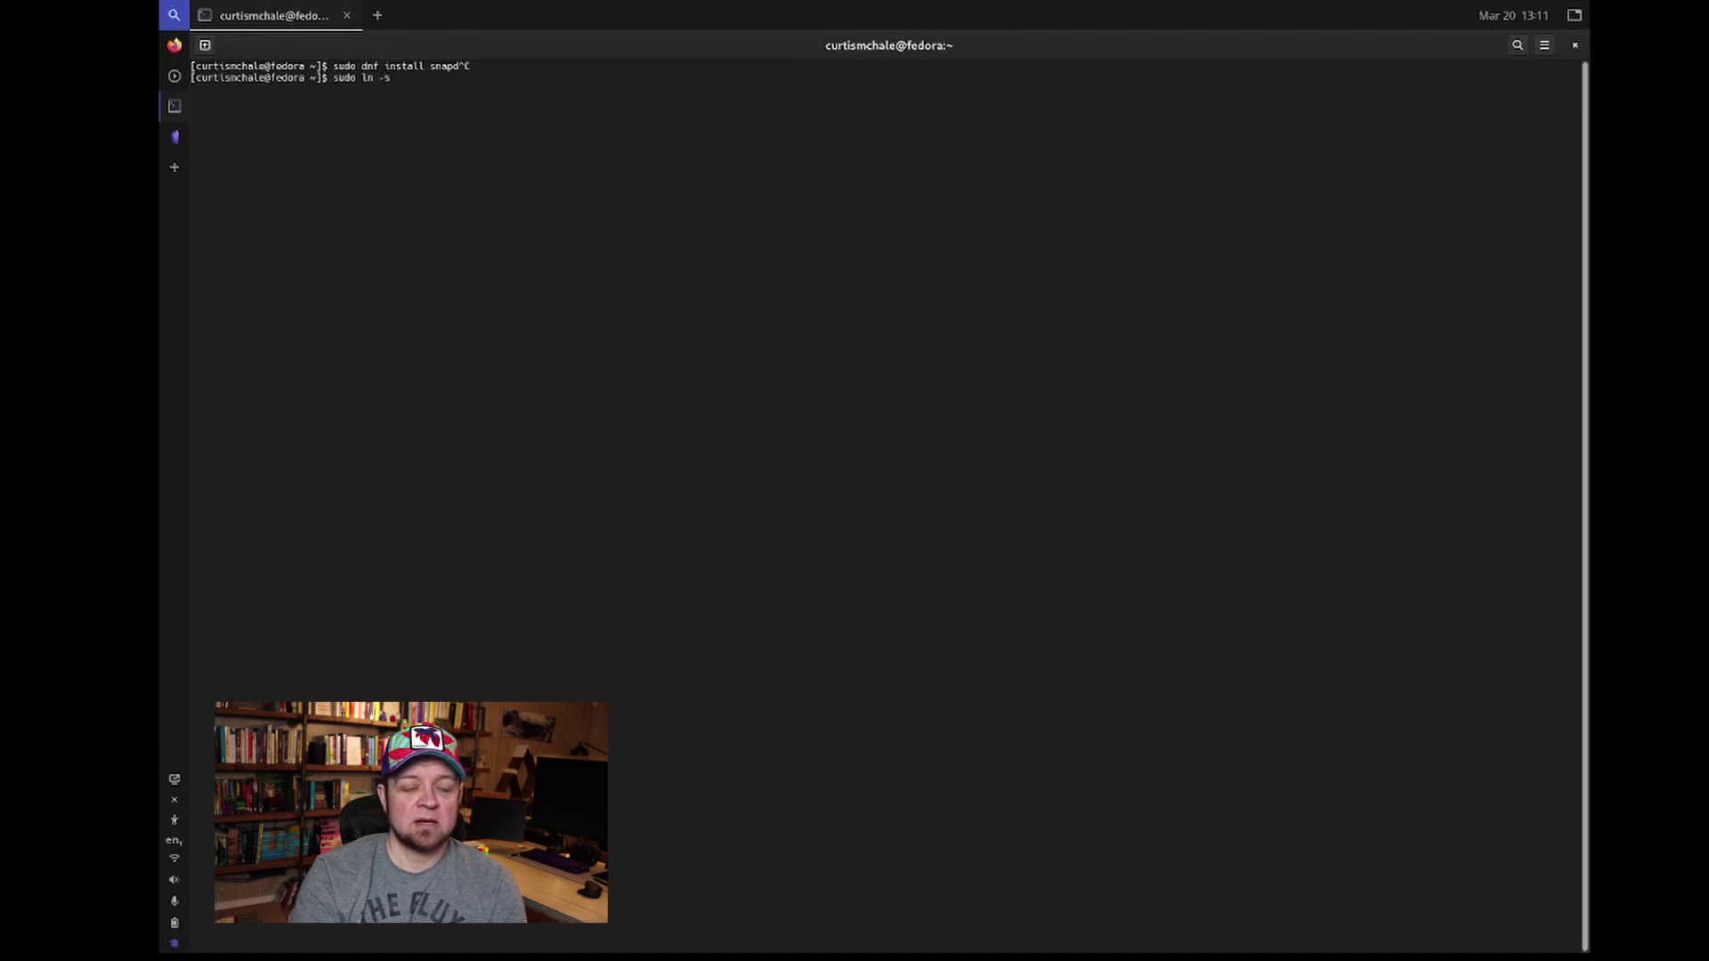
pyautogui.write(' /var/li')
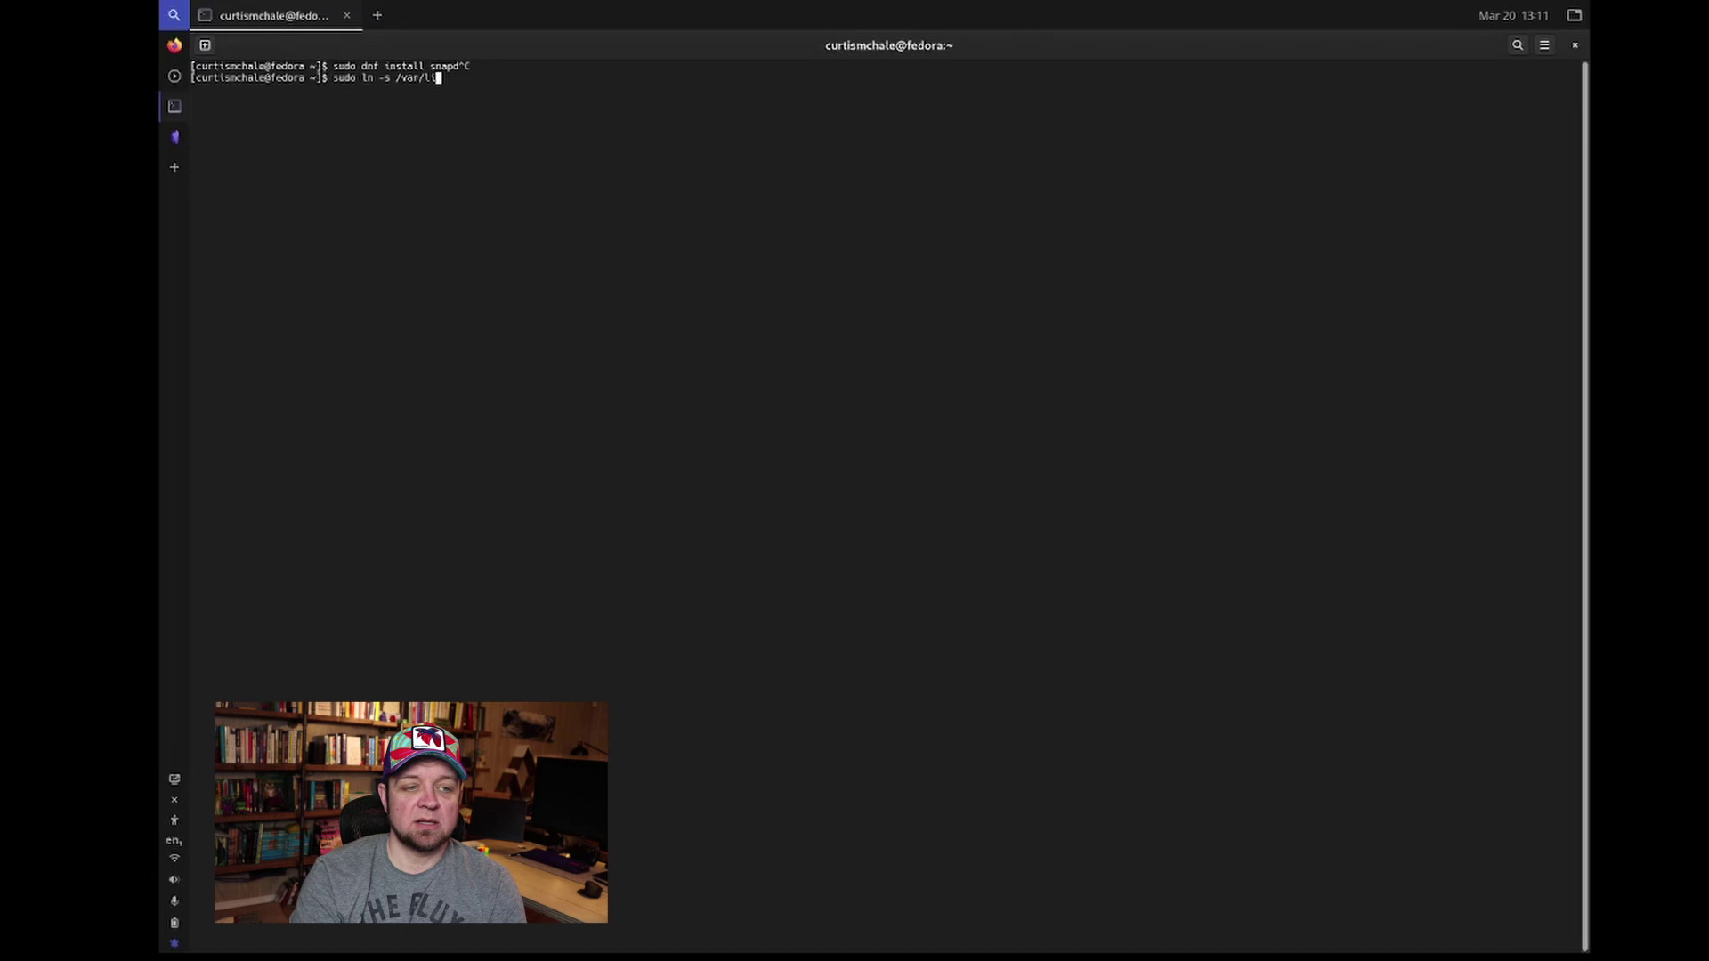
pyautogui.write('b/snapd/')
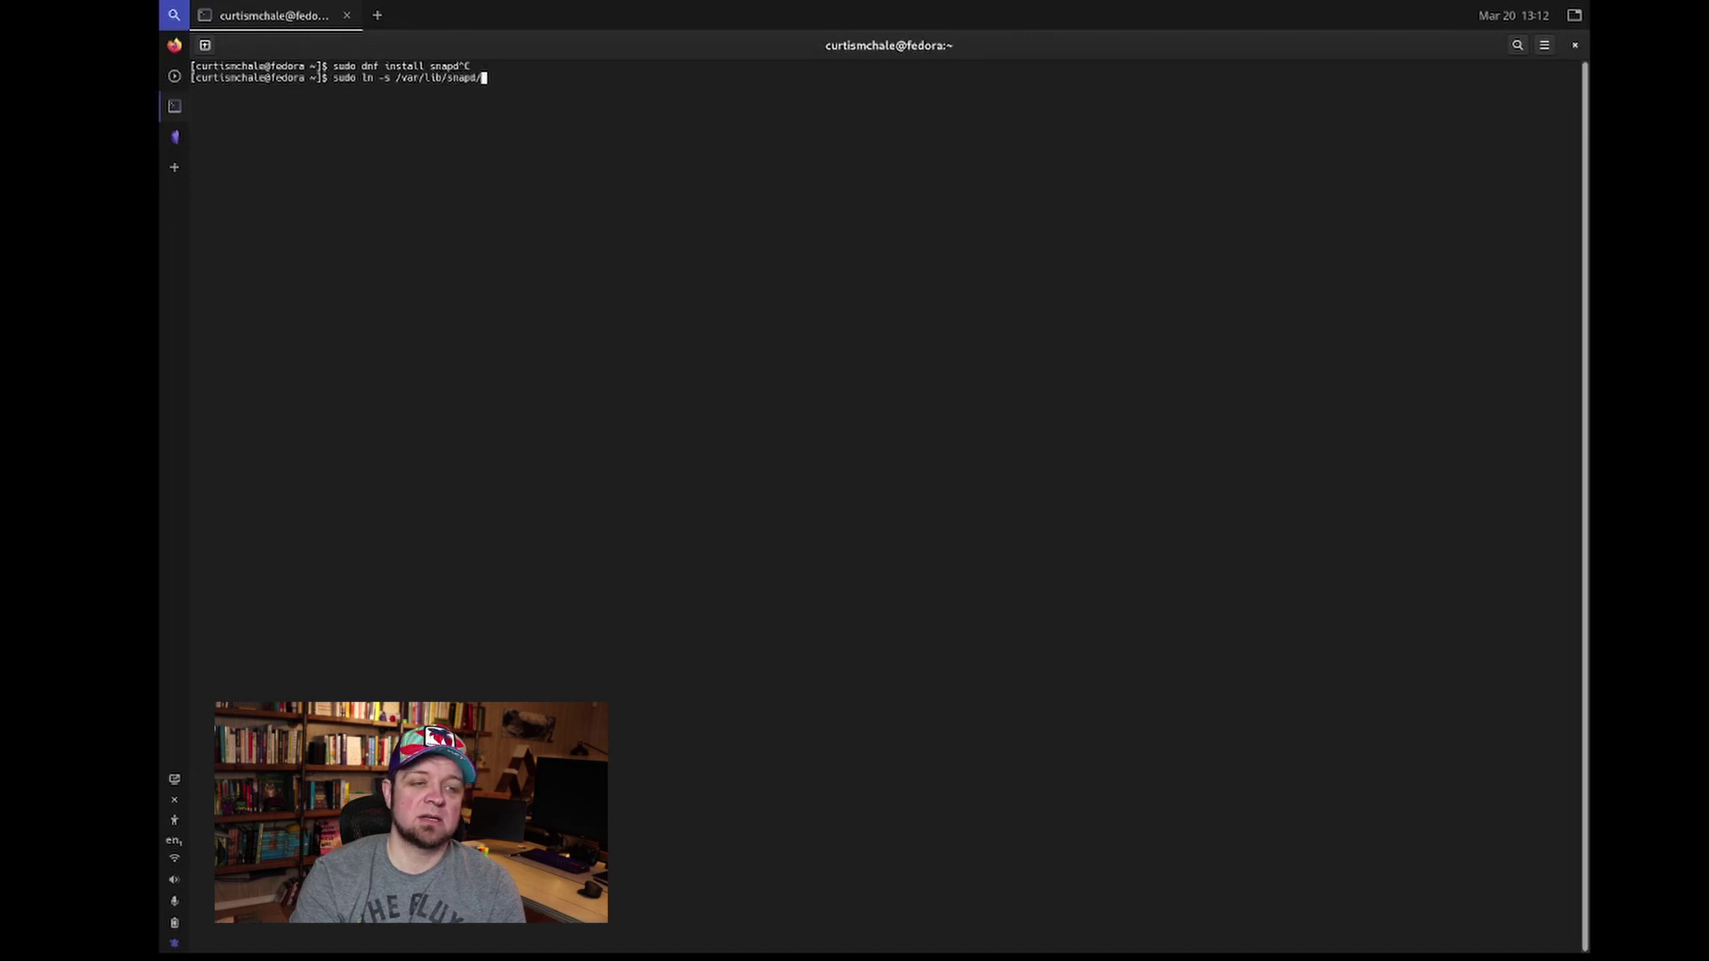
pyautogui.write('snap /')
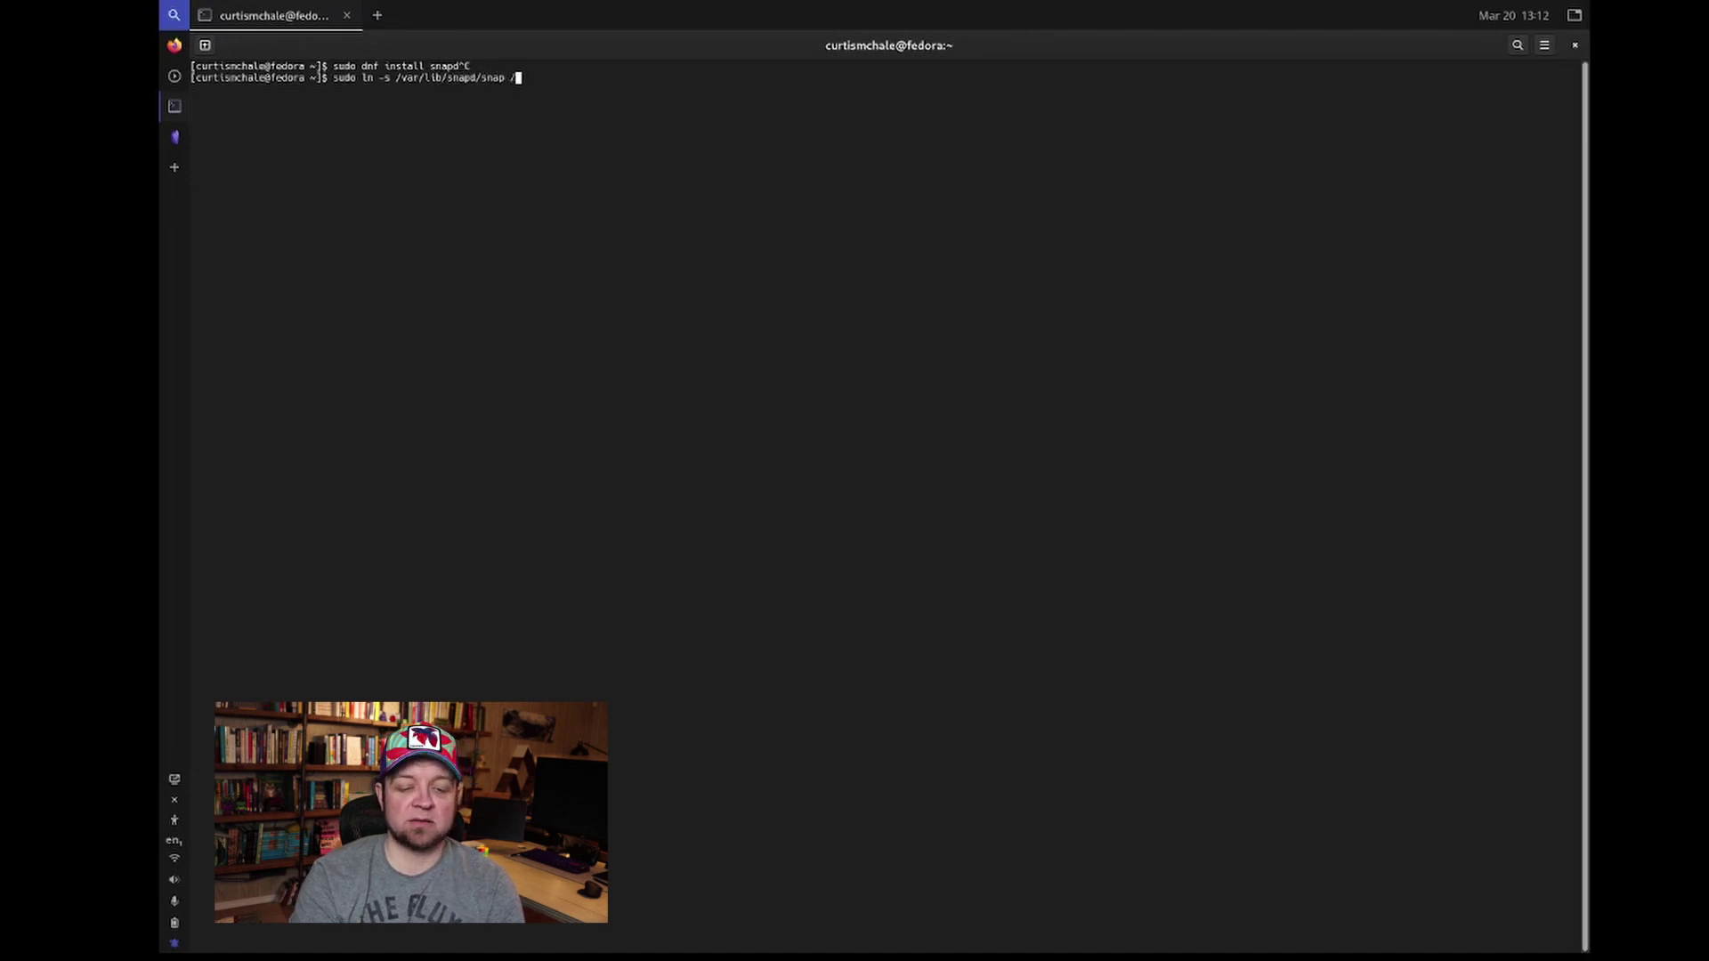
pyautogui.write('snap')
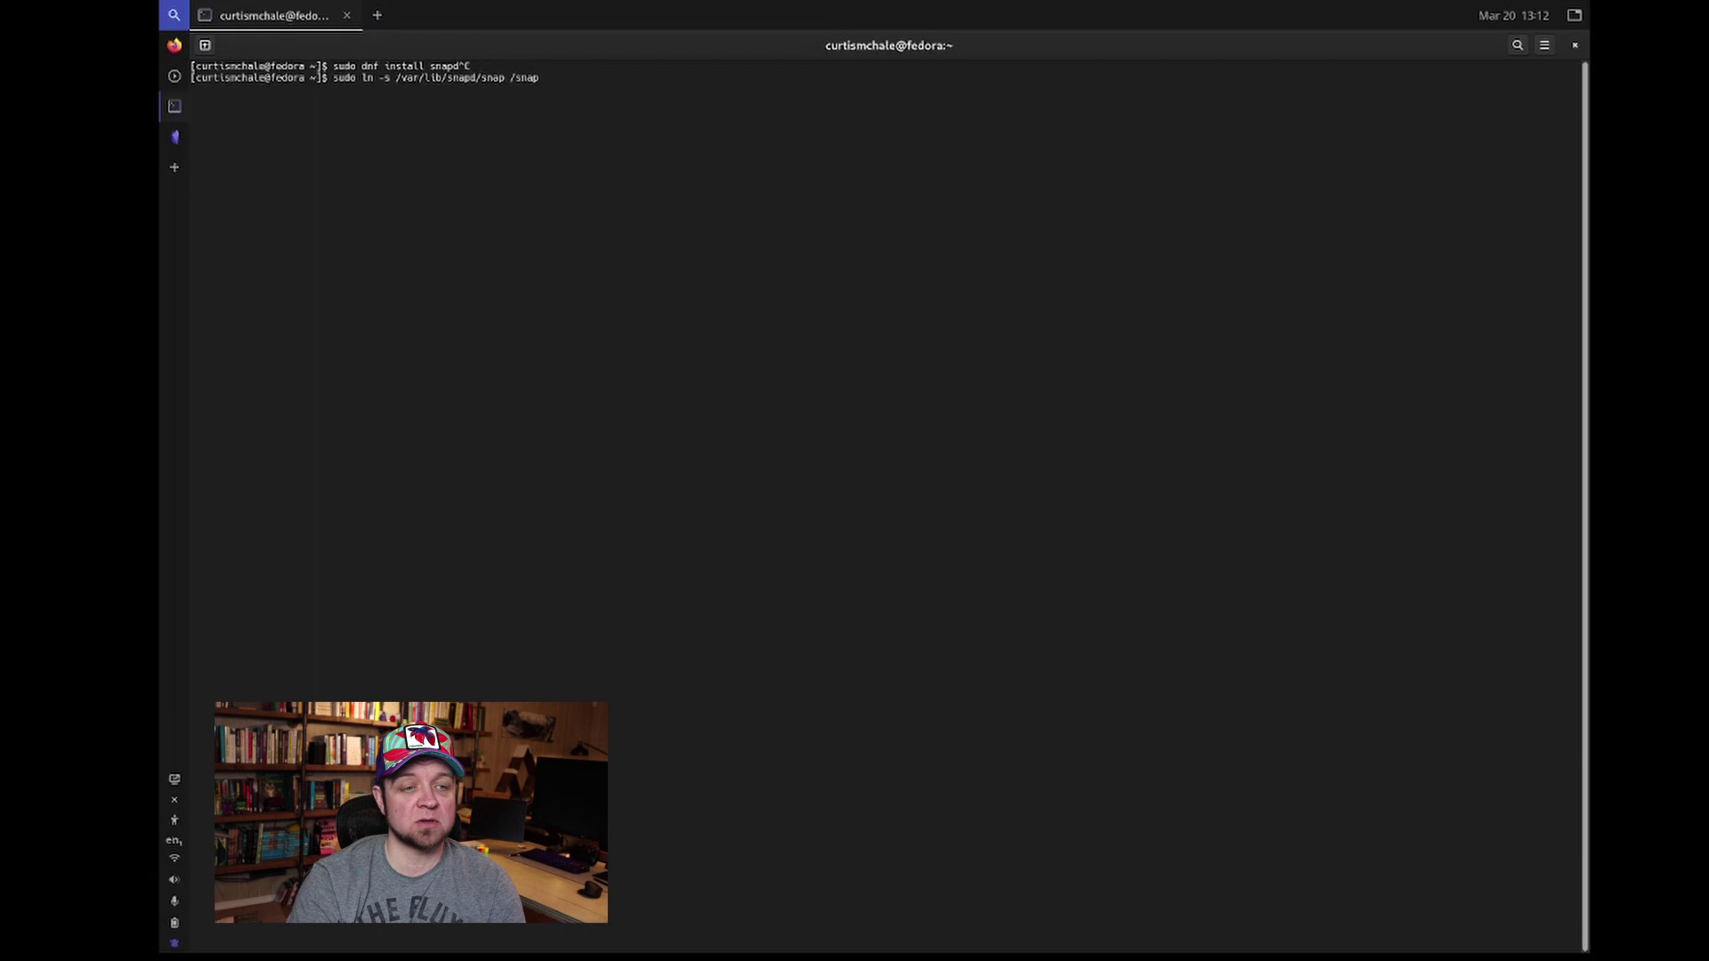
pyautogui.hotkey('ctrl', 'c')
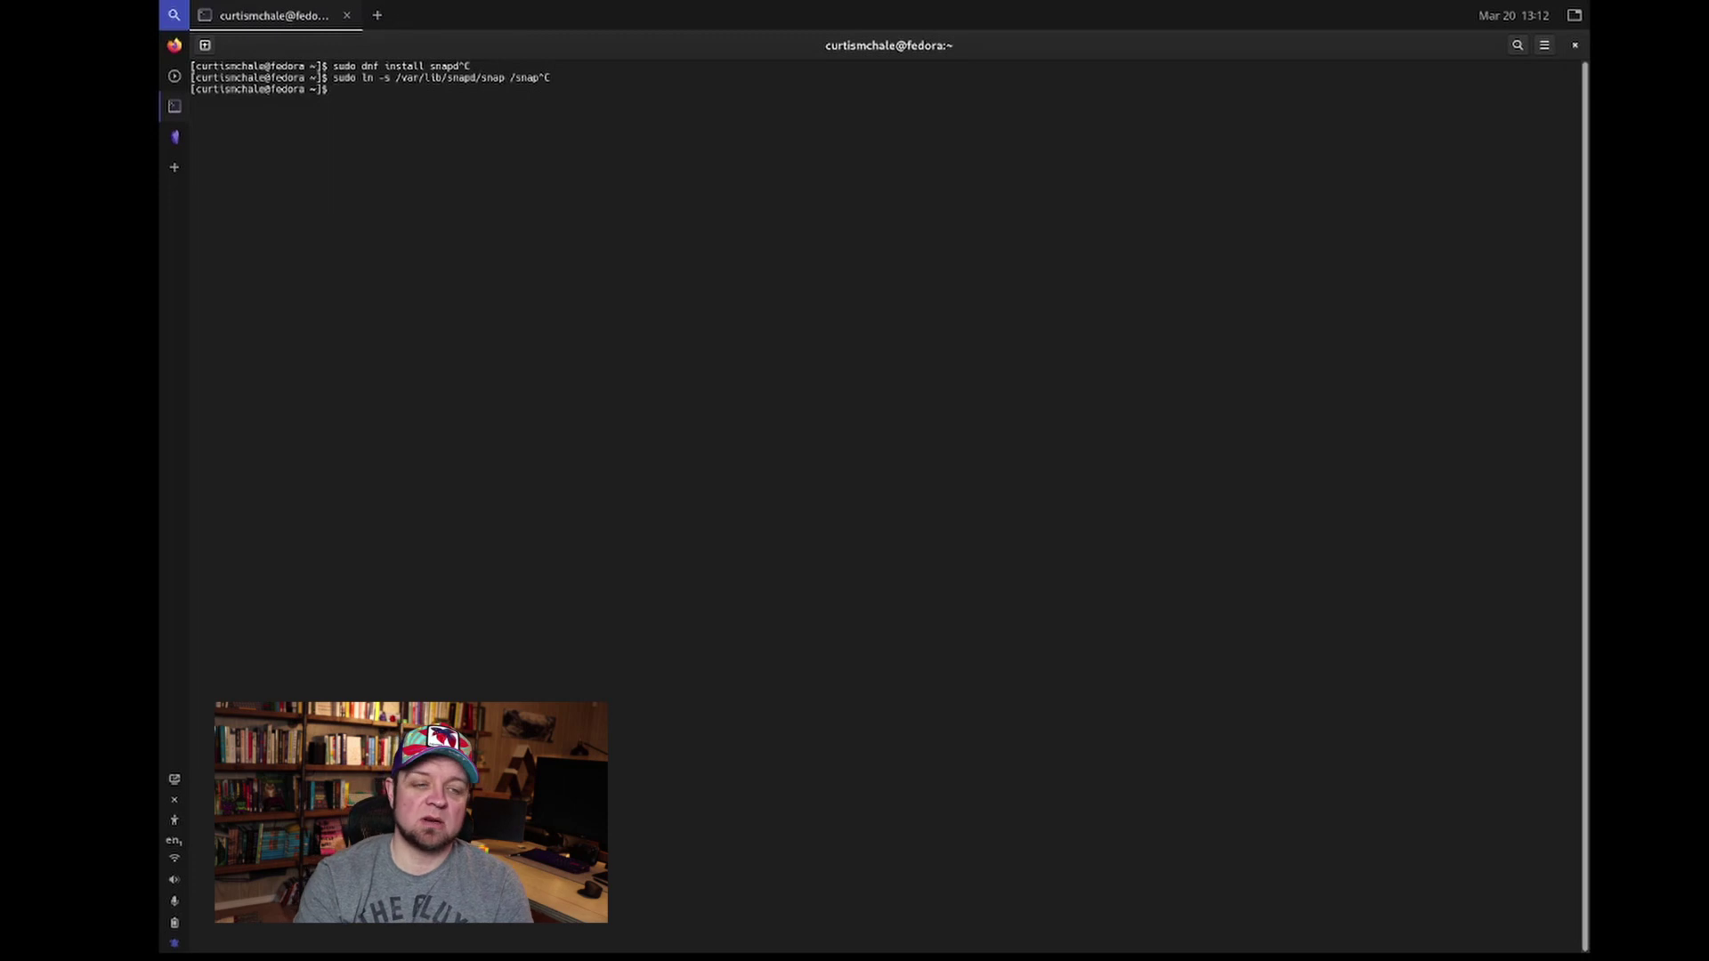
# Step: Enter 'sudo snap install sonos-controller-unofficial', then cancel it without running
pyautogui.write('sudo sn')
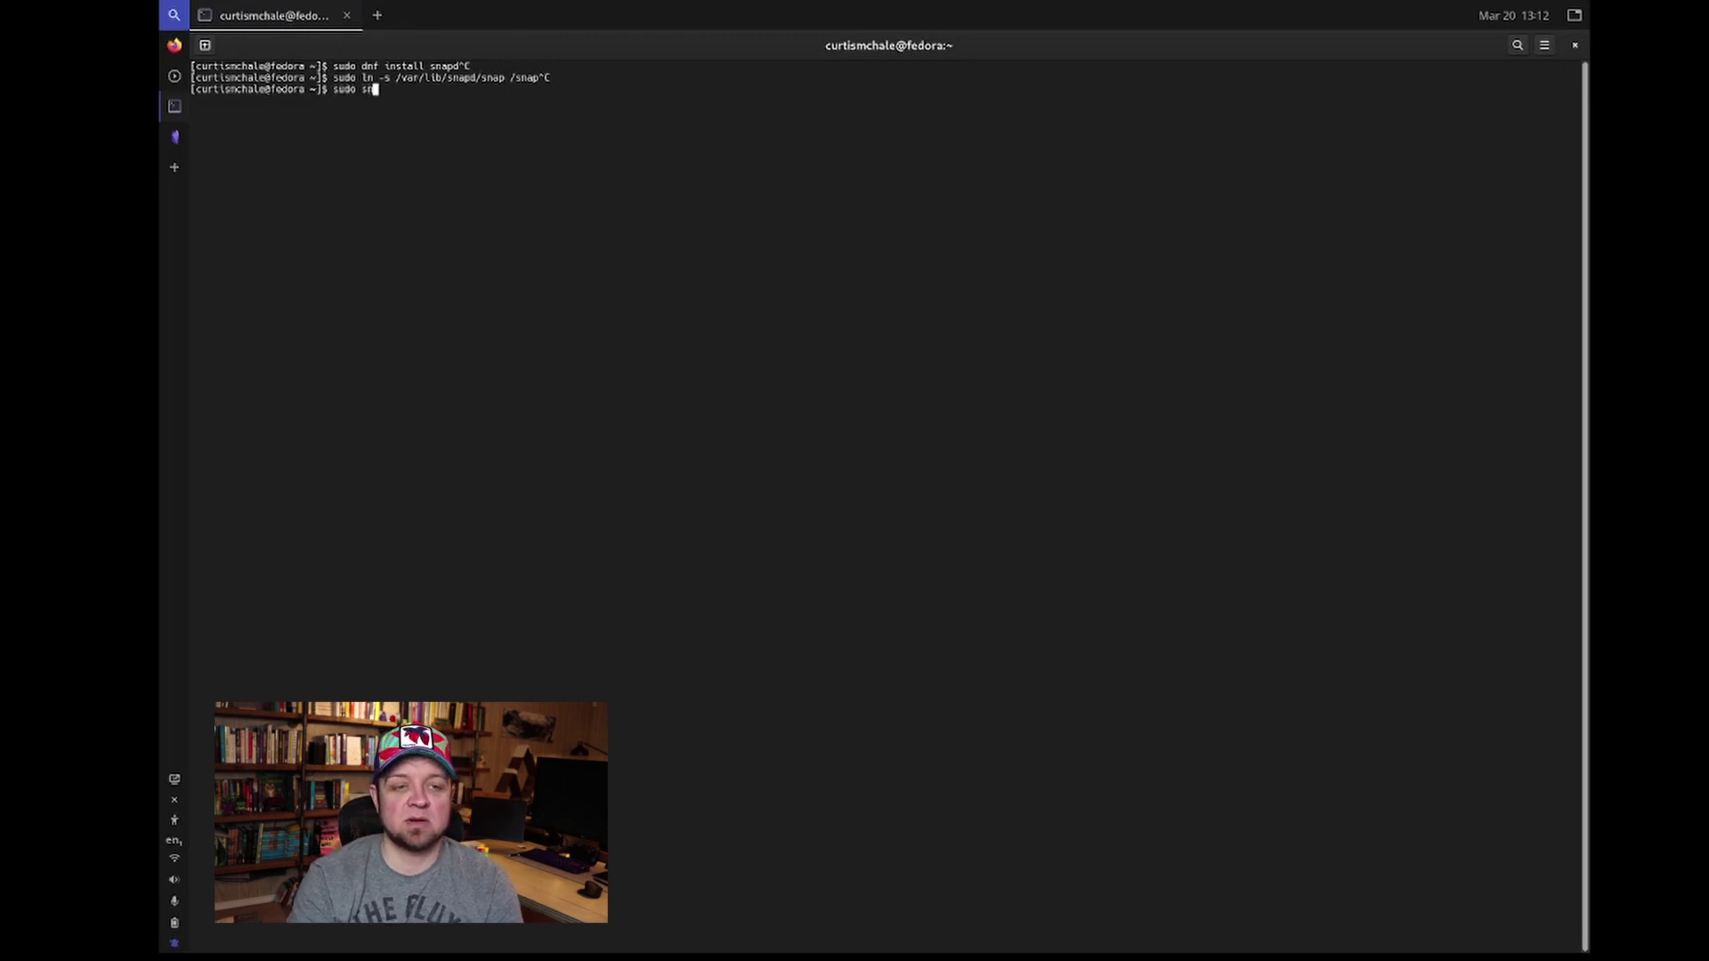
pyautogui.write('ap lnstall sono')
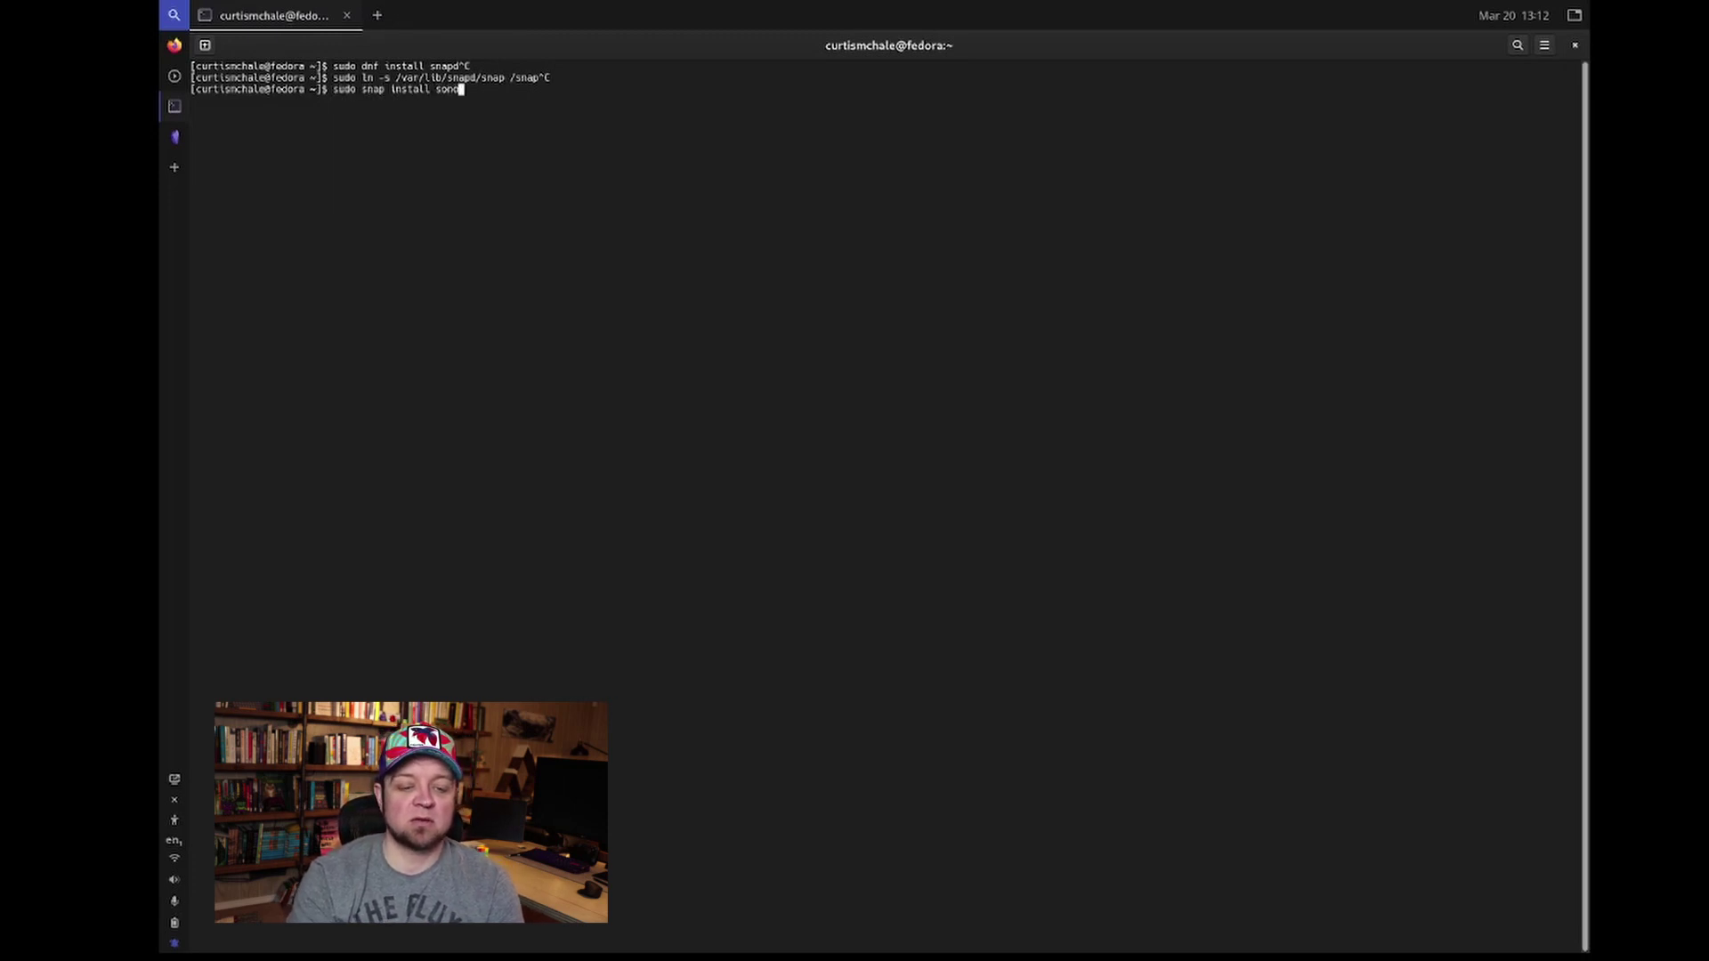
pyautogui.write('s-contr')
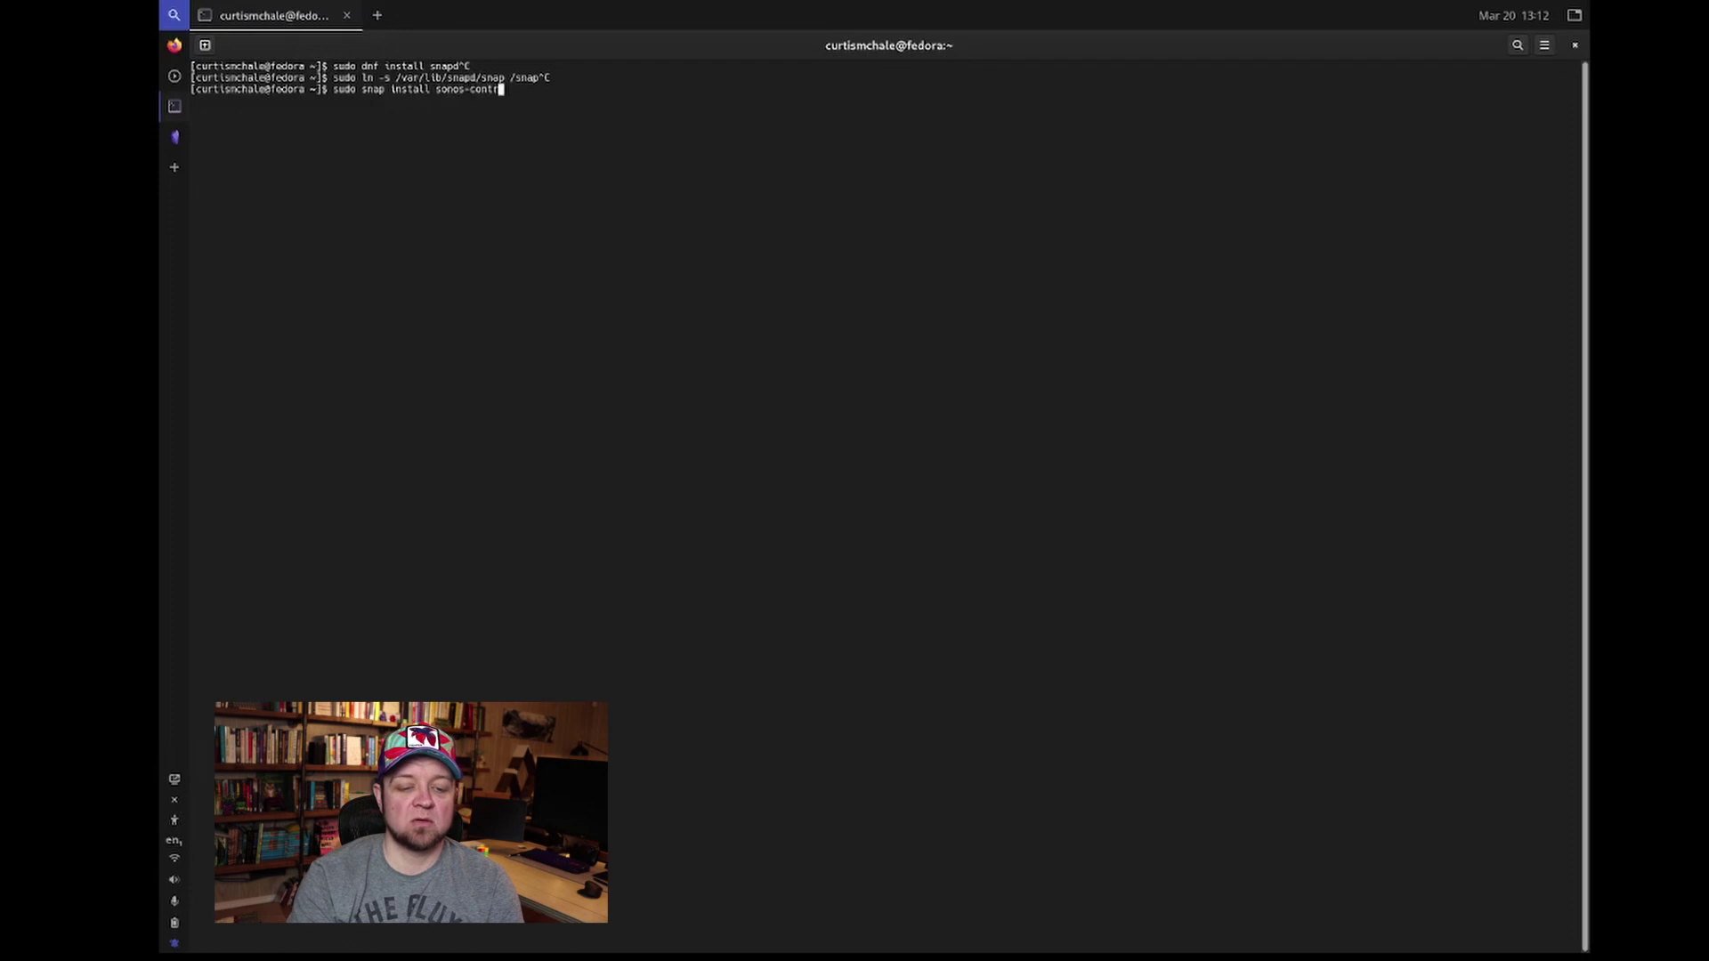
pyautogui.write('oller-unofficial')
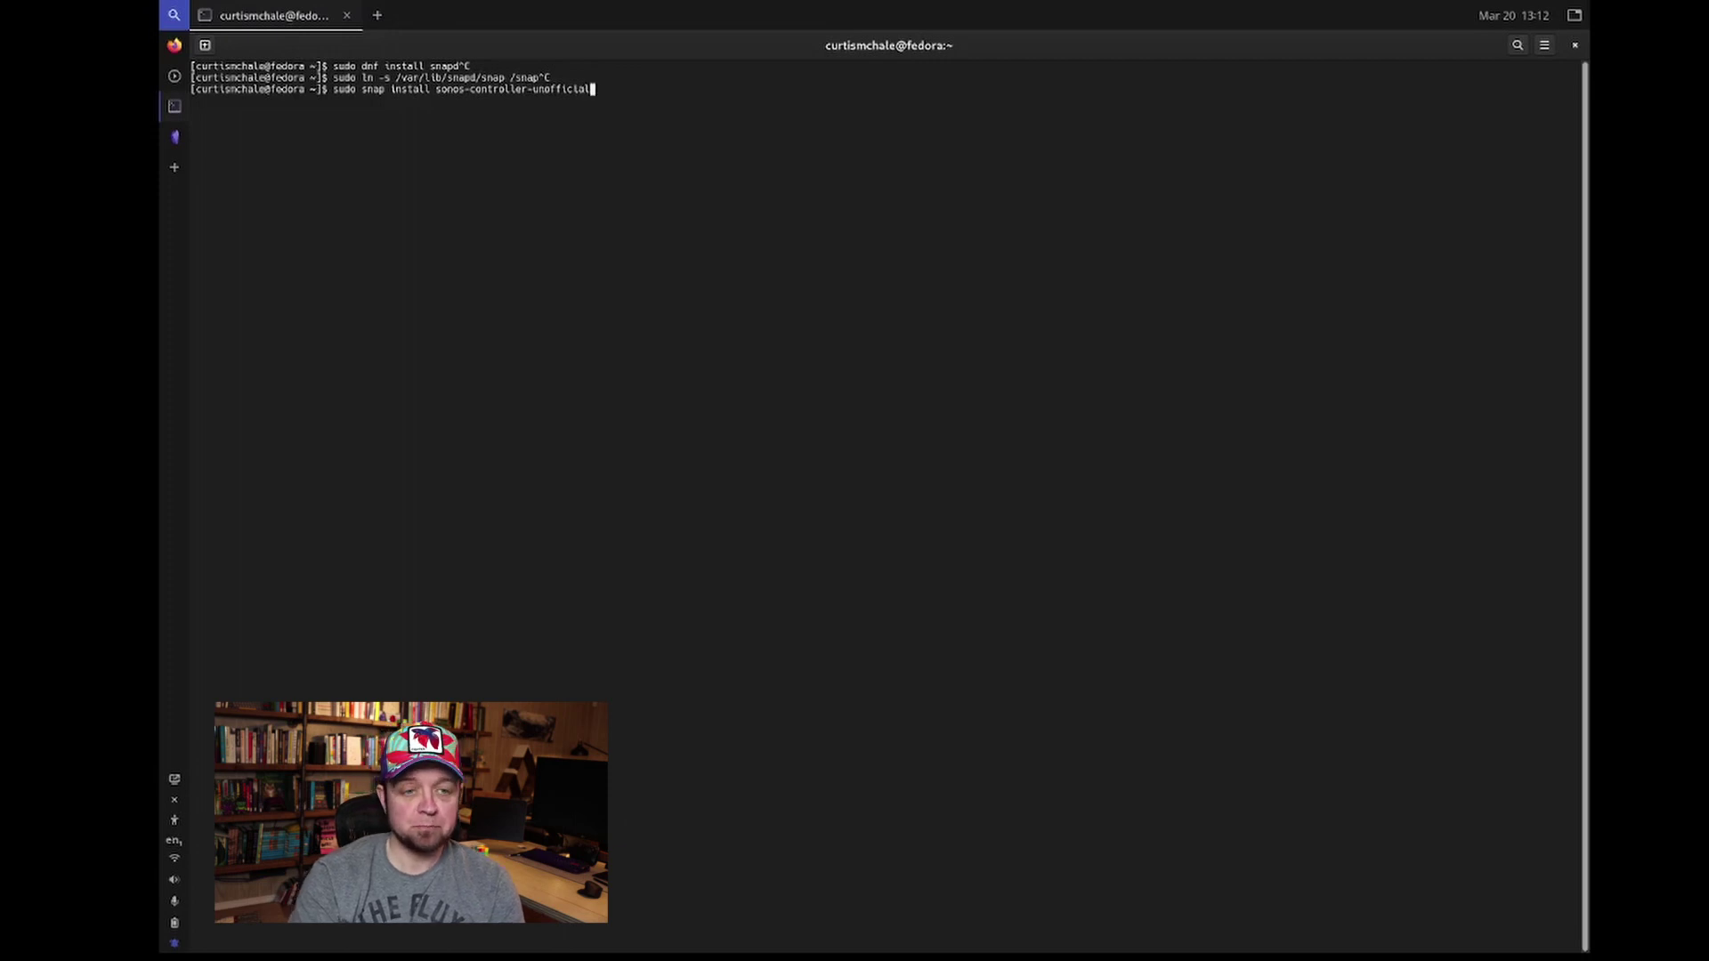
pyautogui.hotkey('ctrl', 'c')
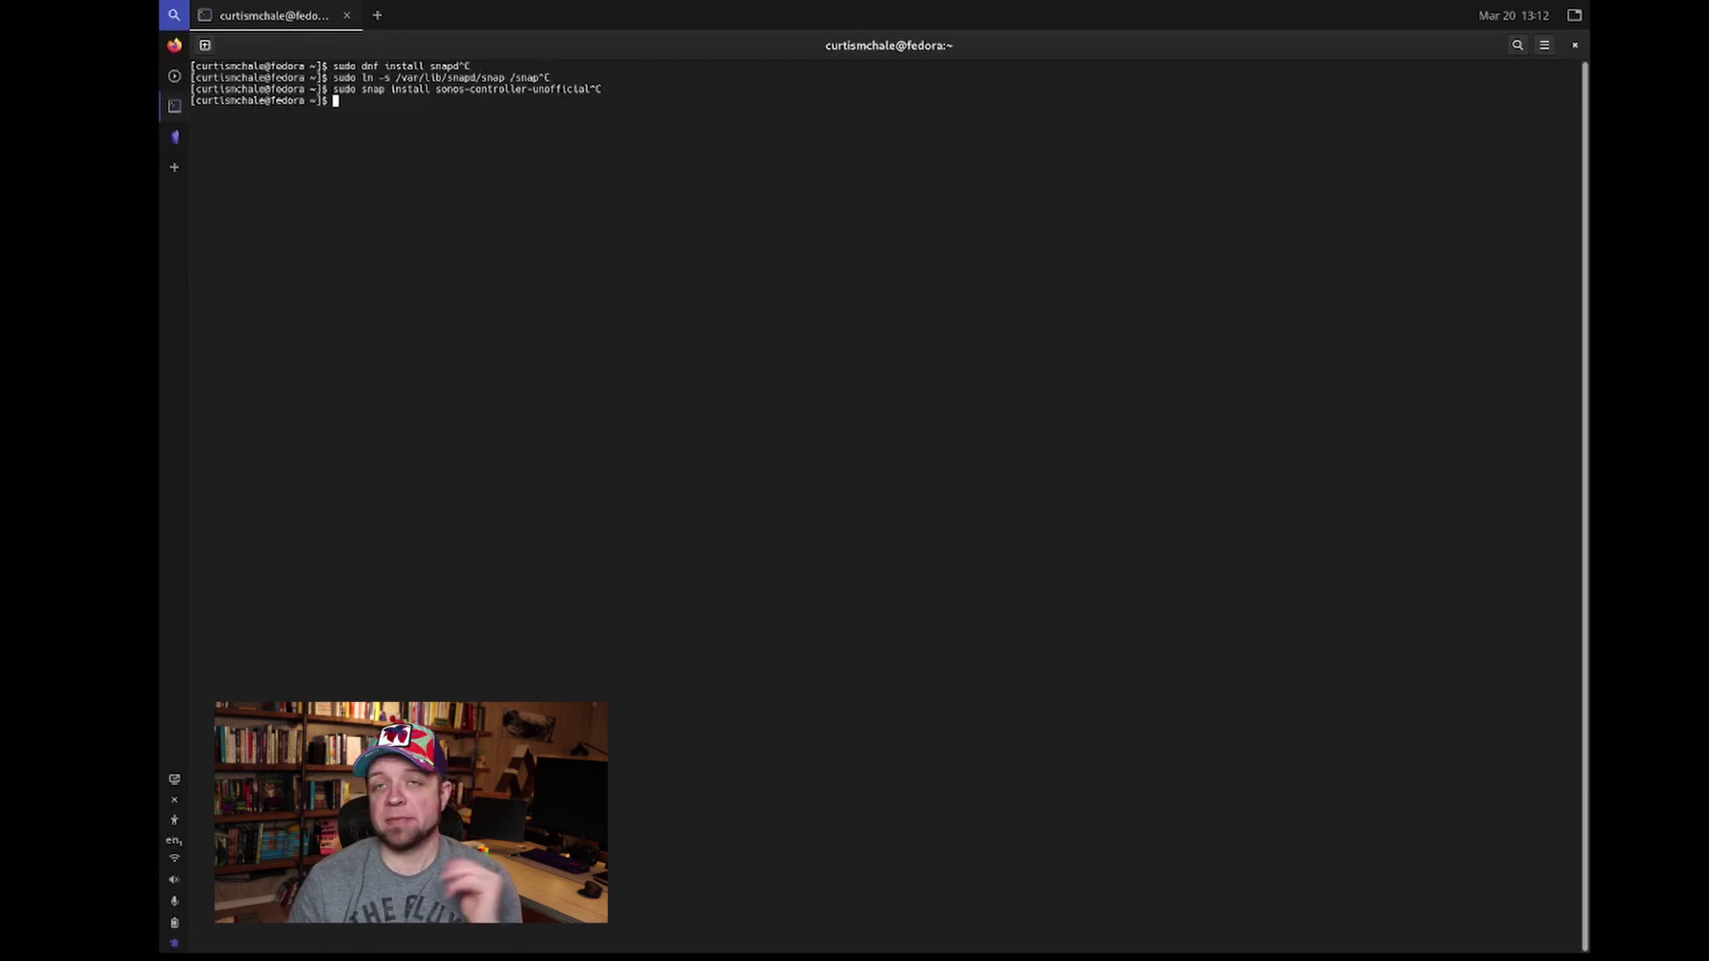
# Step: Search 'sonos' in the launcher and start sonos-controller-unofficial from its splash screen
pyautogui.press('super')
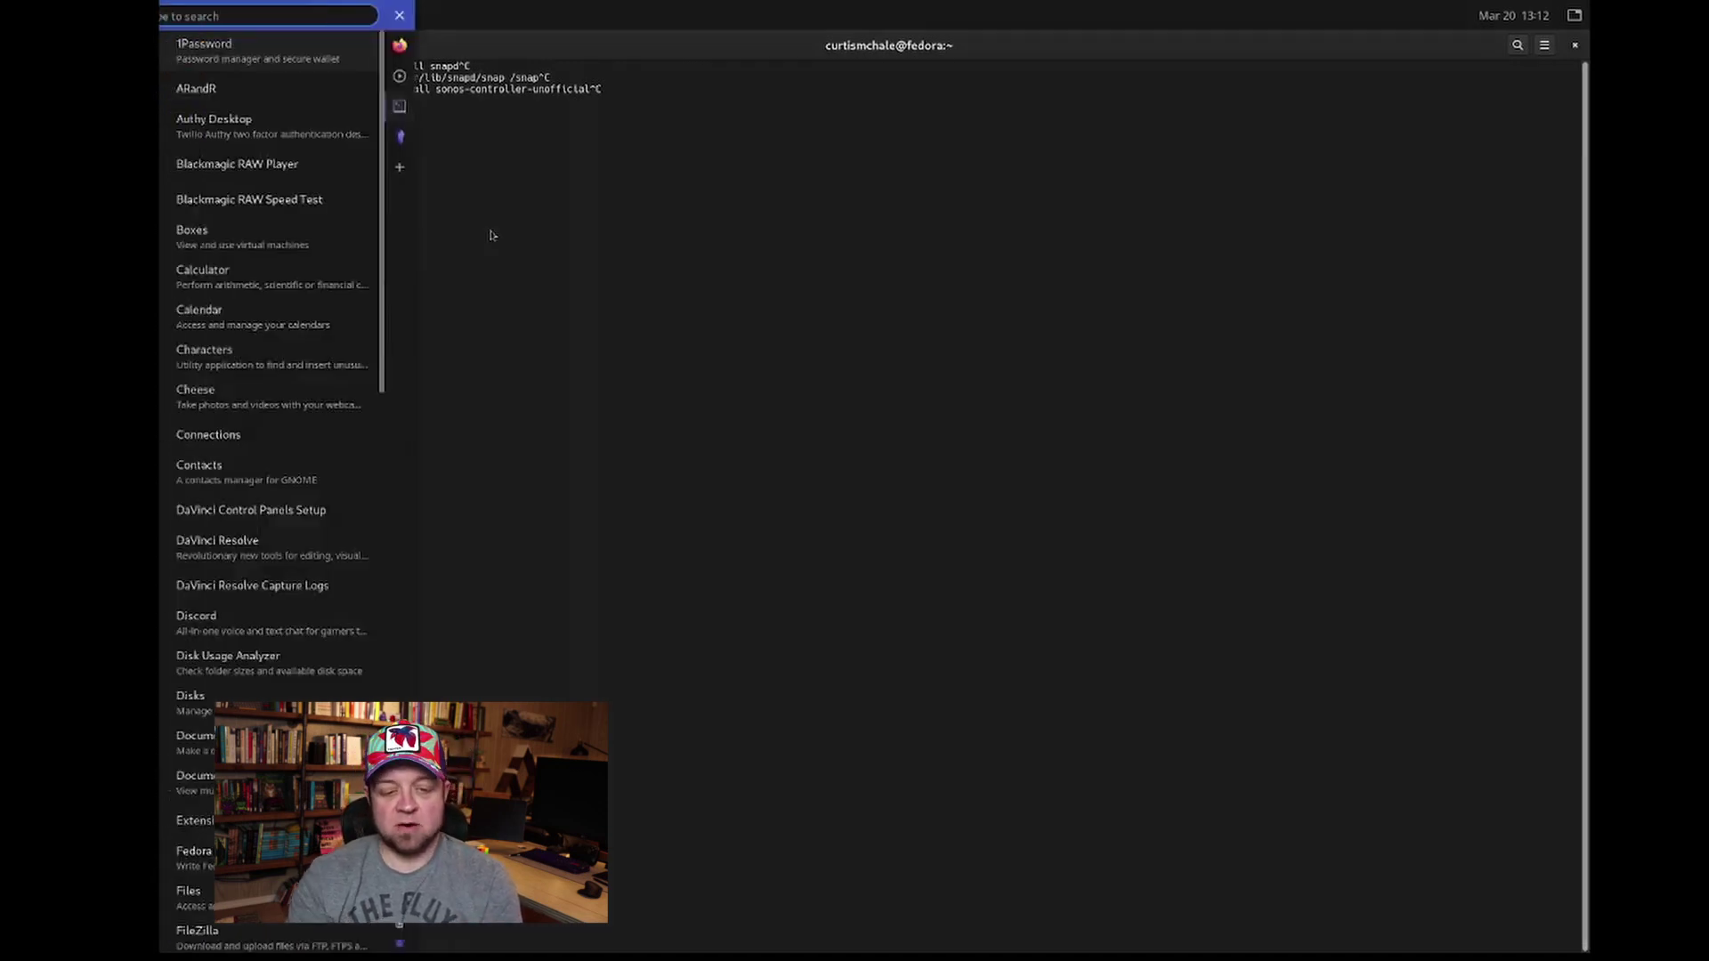
pyautogui.write('sonos')
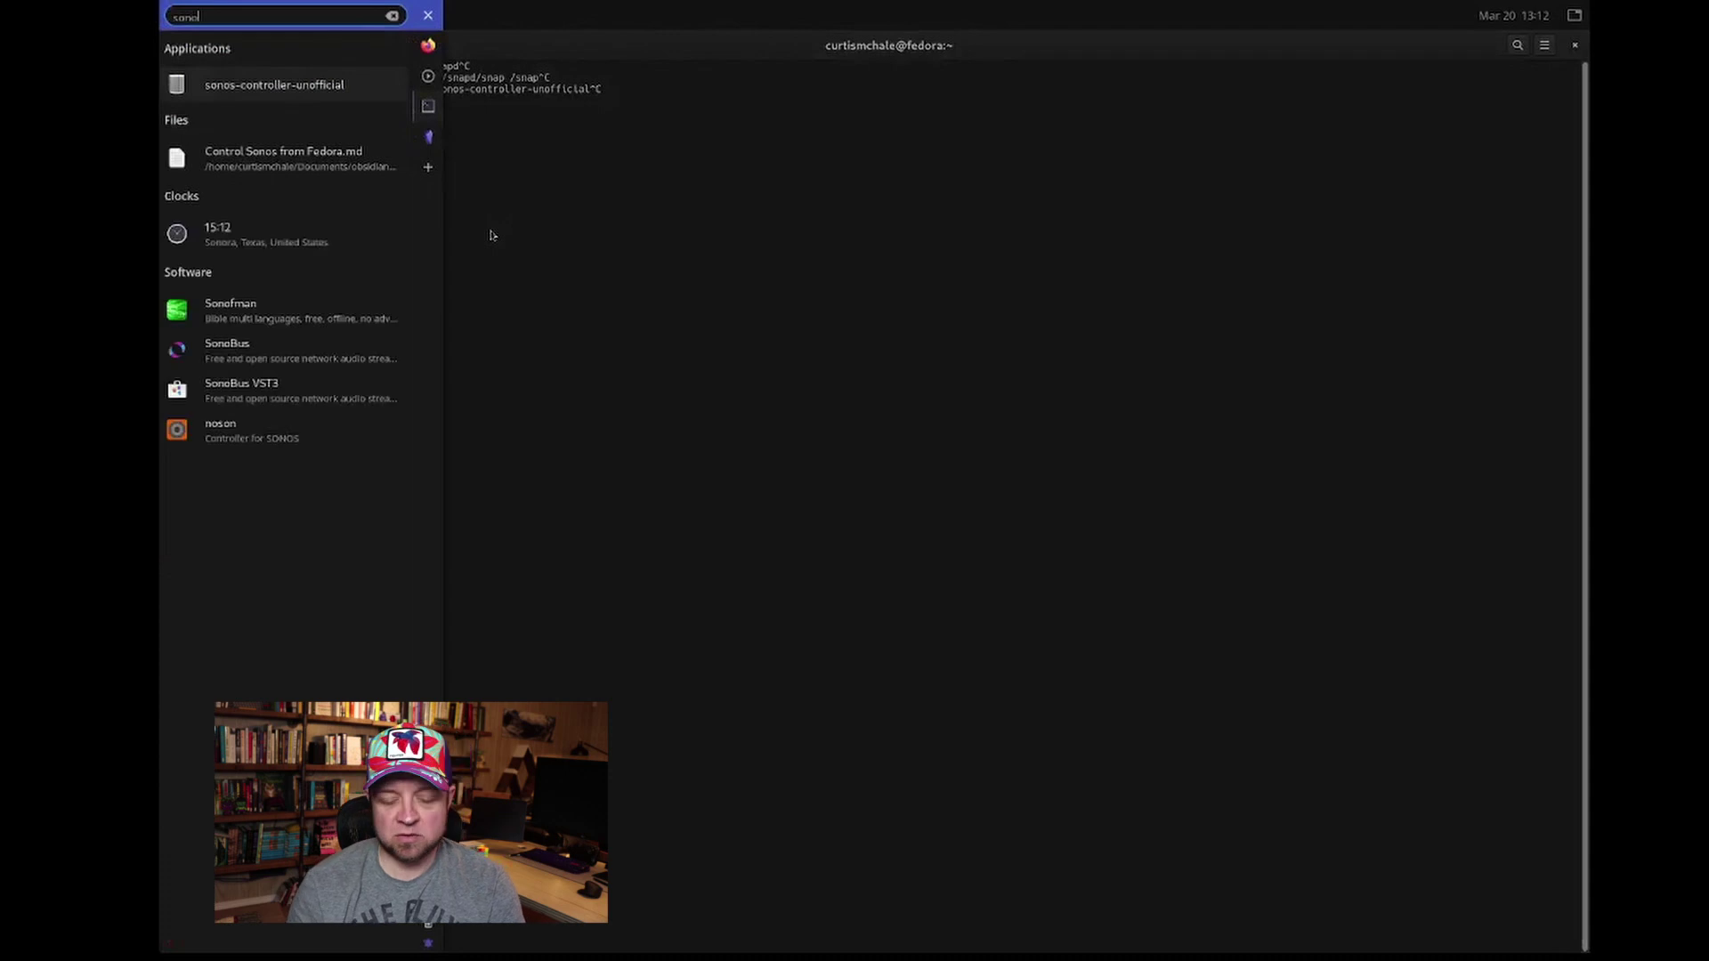
pyautogui.press('Return')
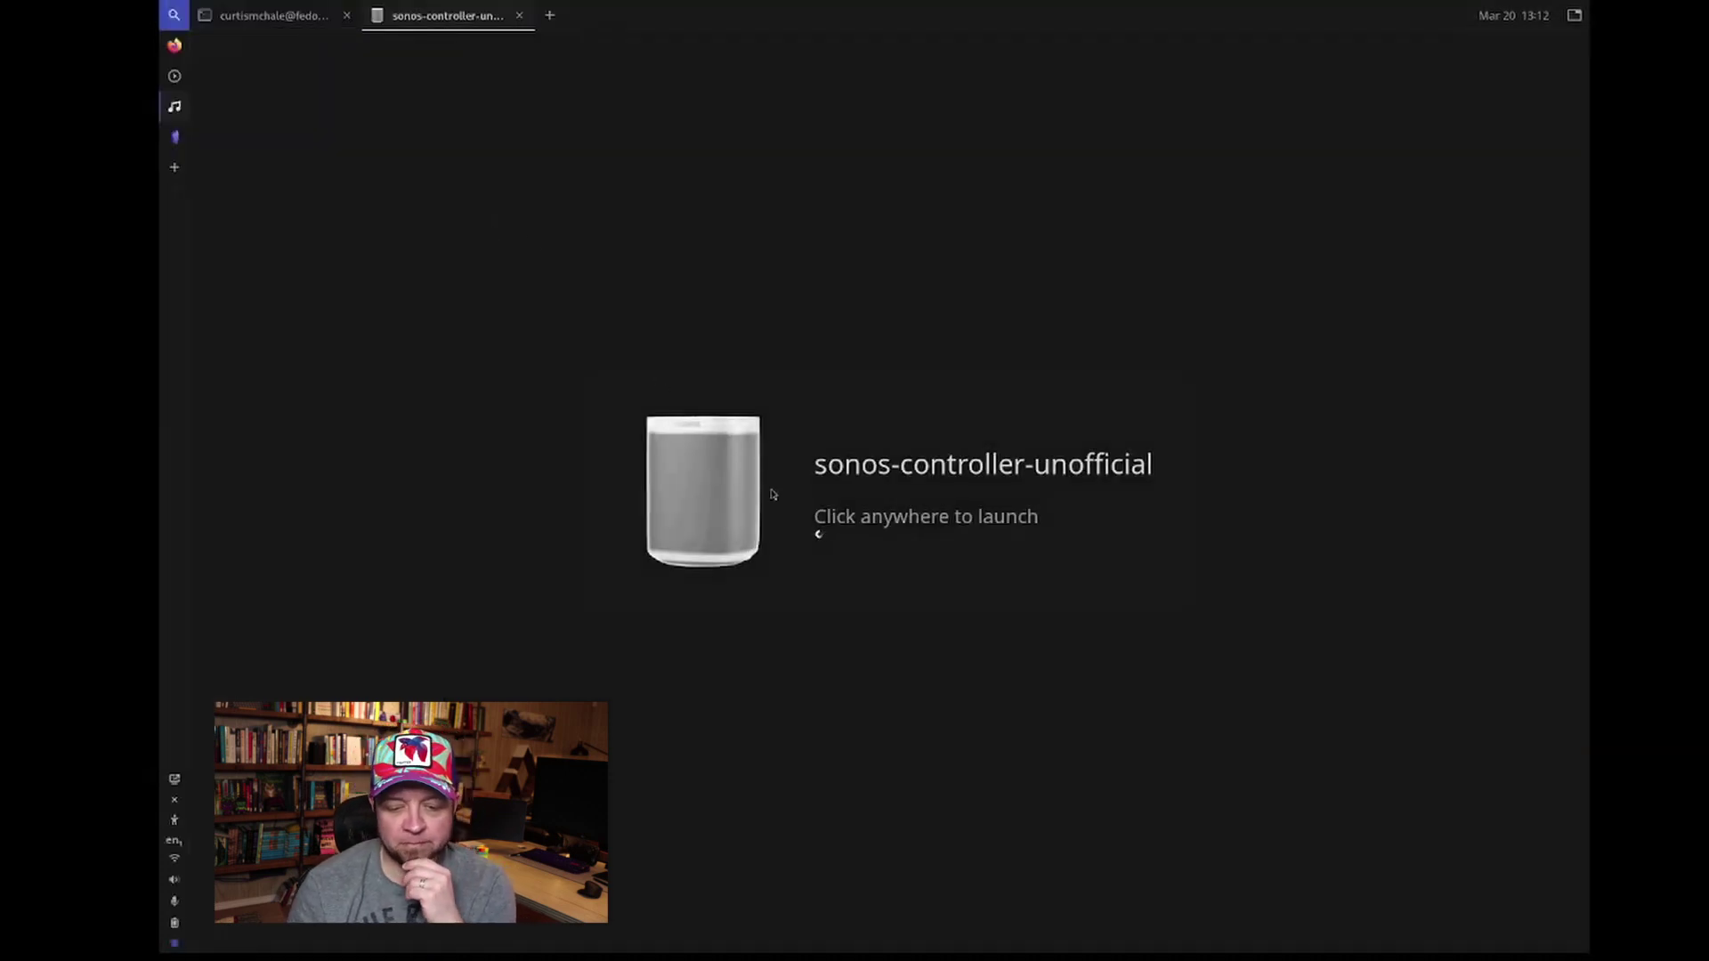
pyautogui.click(839, 508)
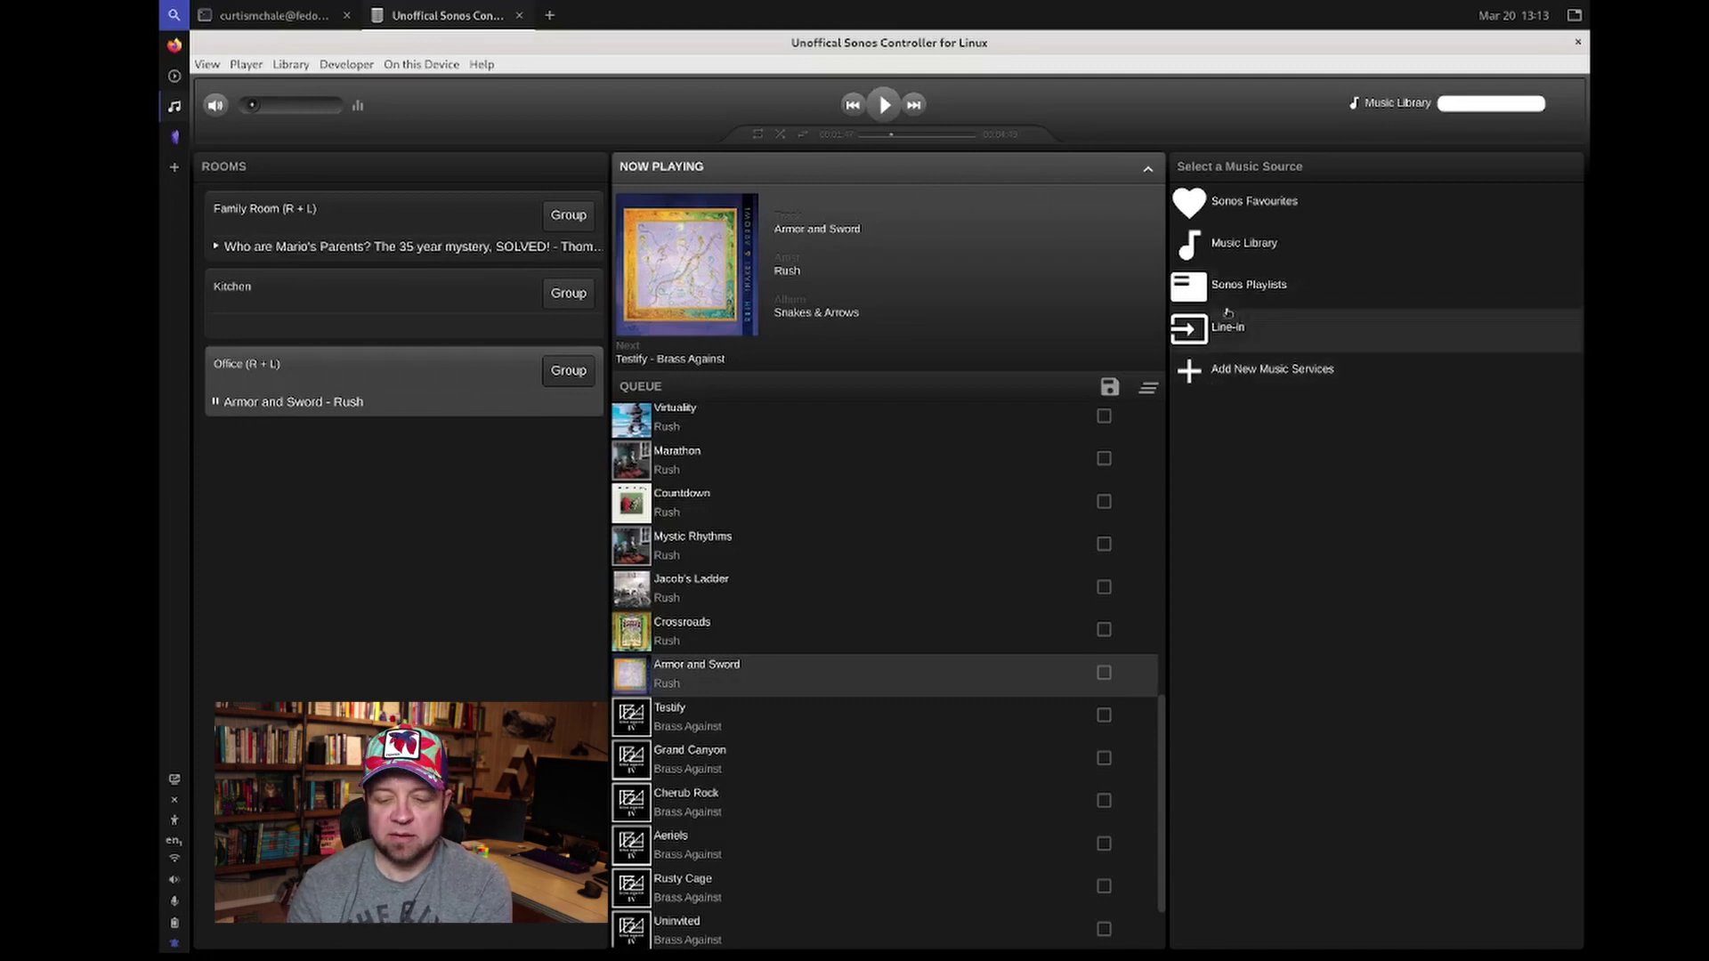
# Step: Show Sonos Playlists, select the Rush playlist, and browse the Library and neighbouring menus
pyautogui.click(1244, 285)
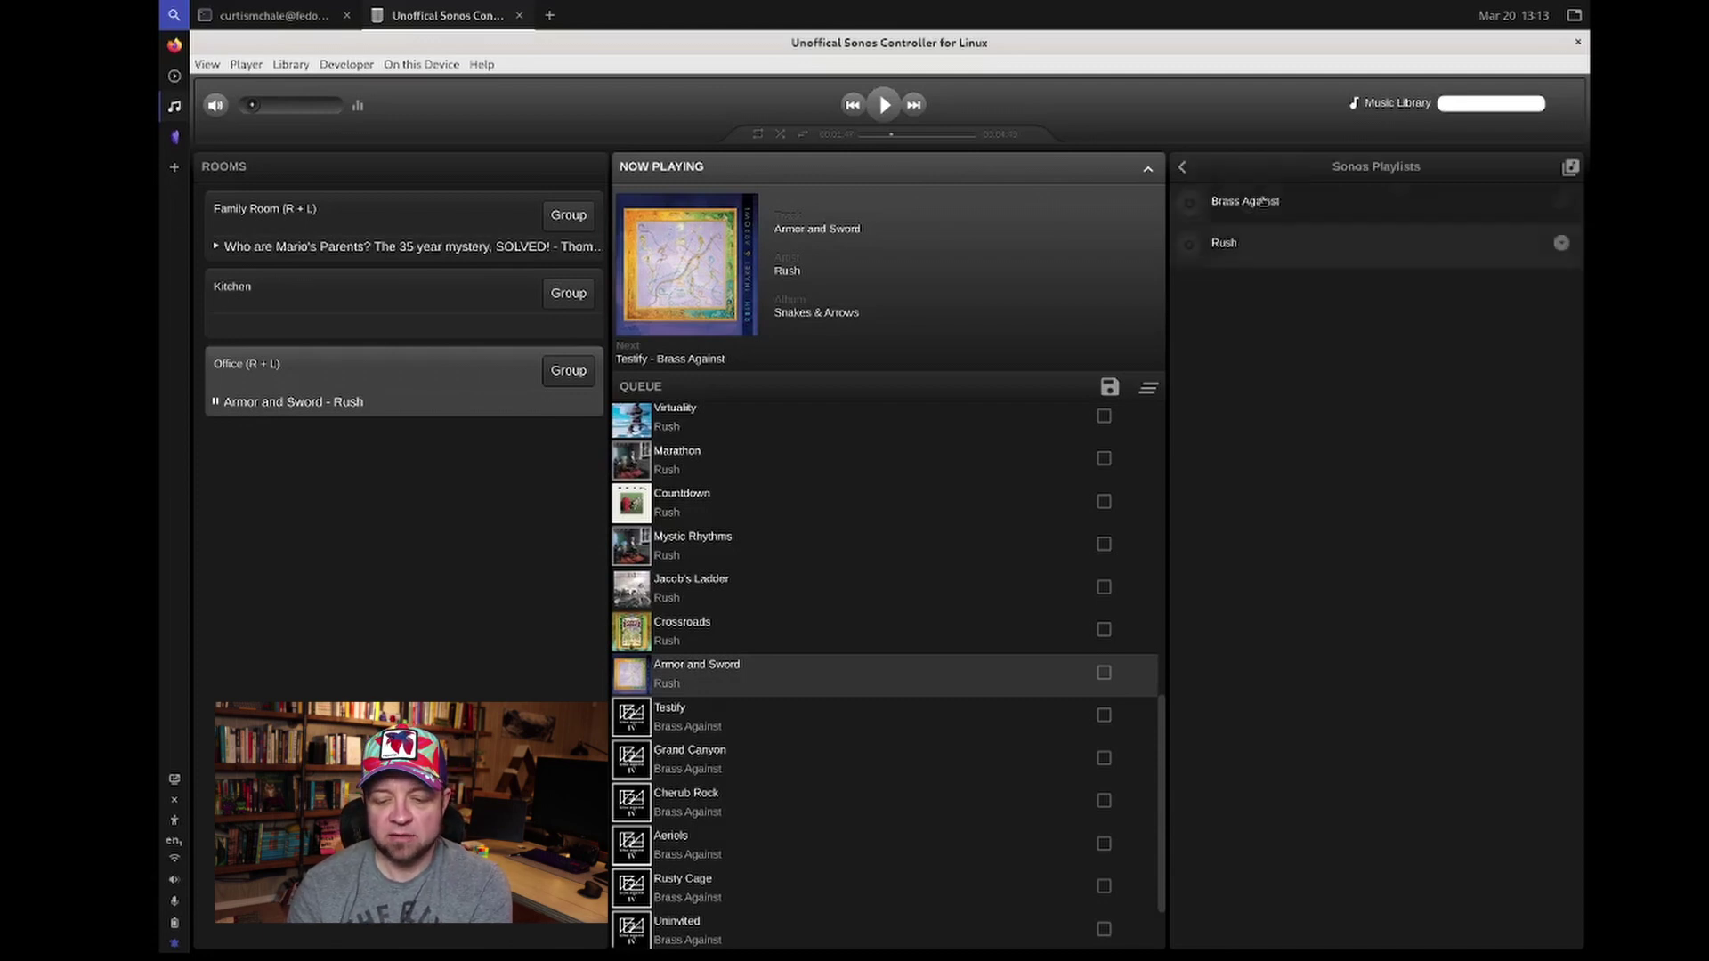
pyautogui.click(1235, 254)
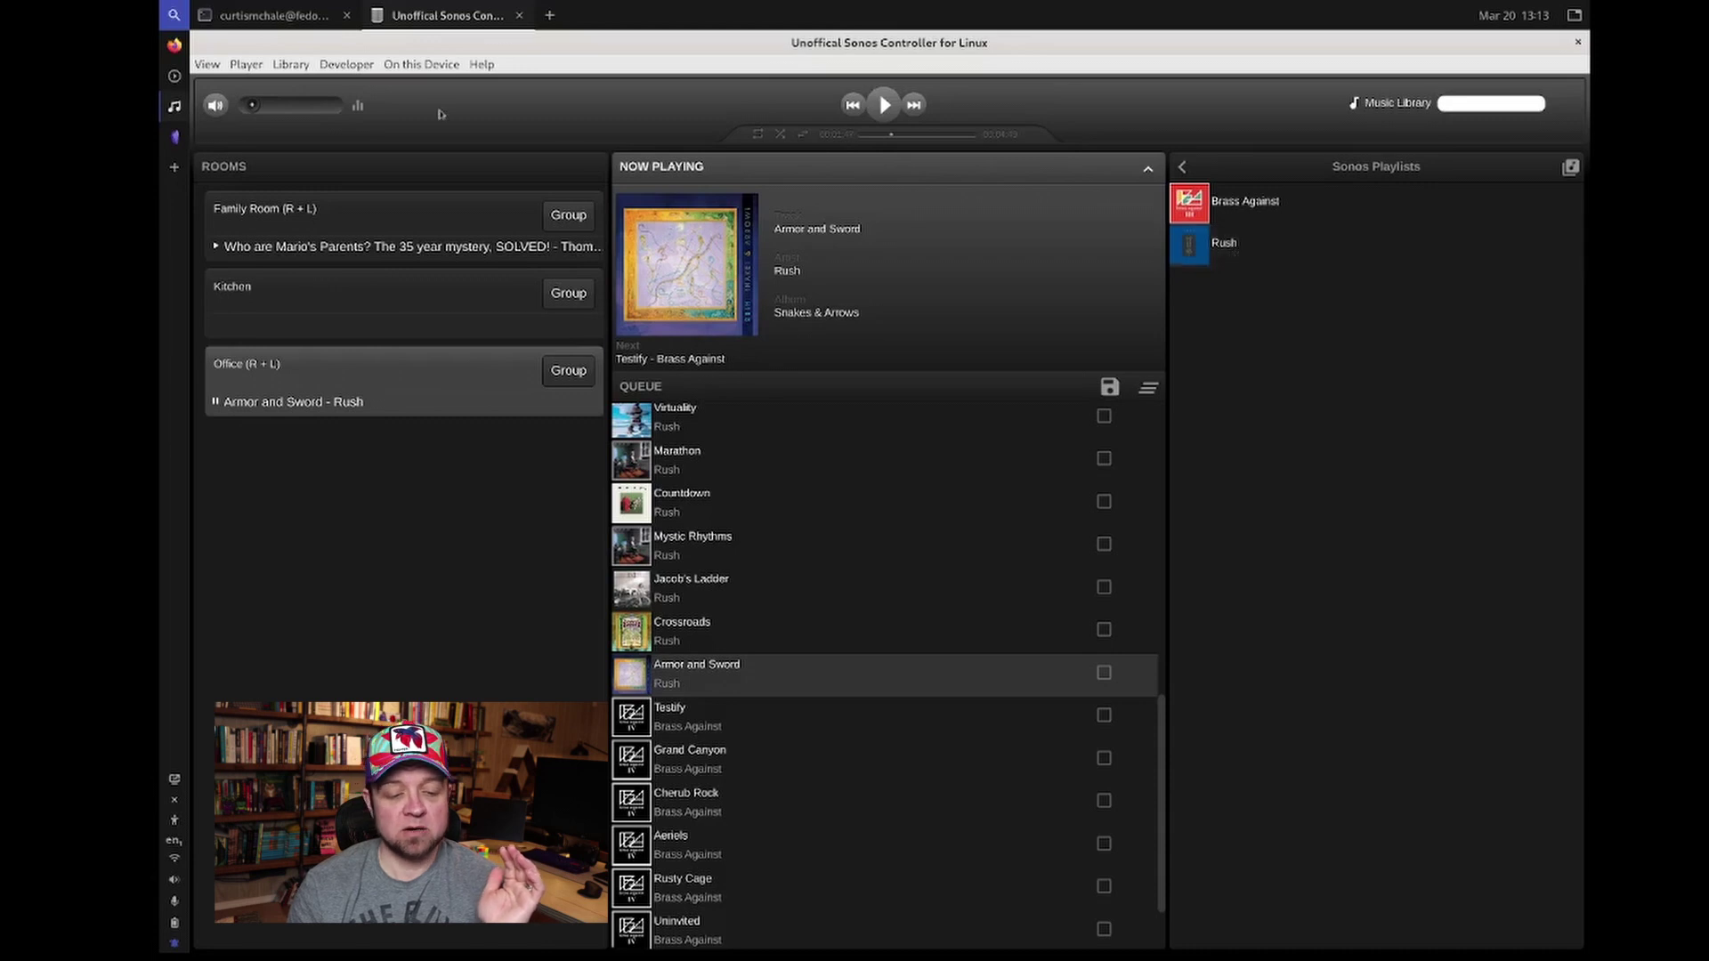
pyautogui.click(286, 65)
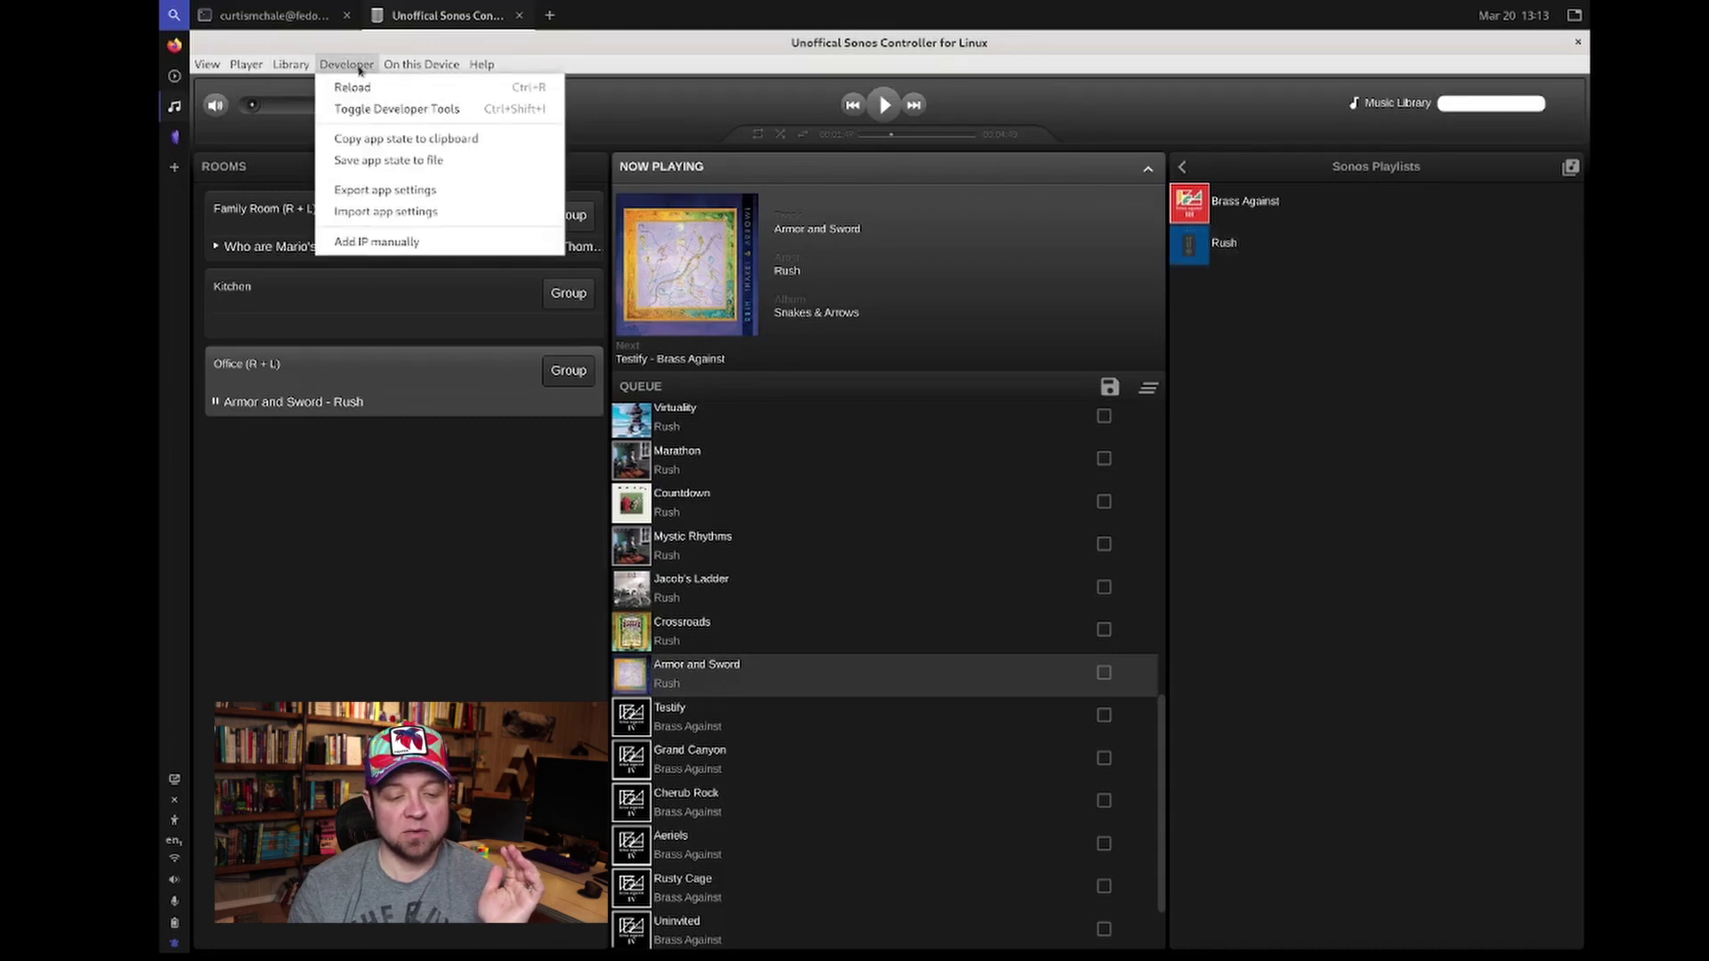
pyautogui.moveTo(260, 71)
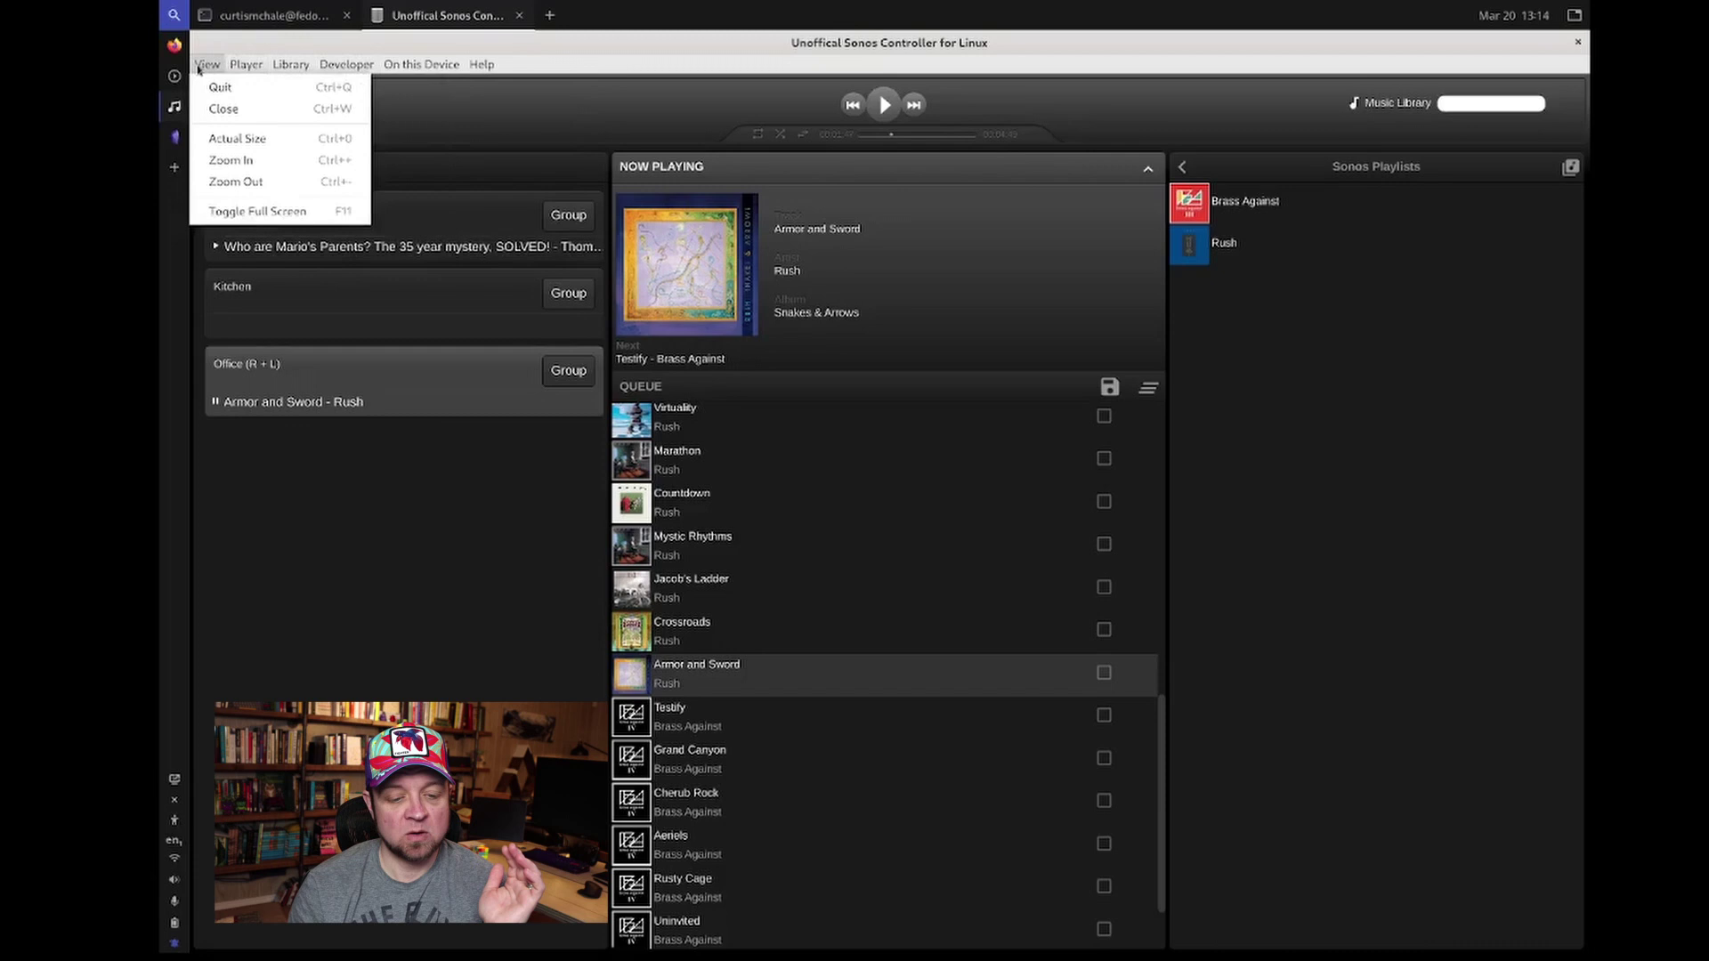
pyautogui.moveTo(436, 69)
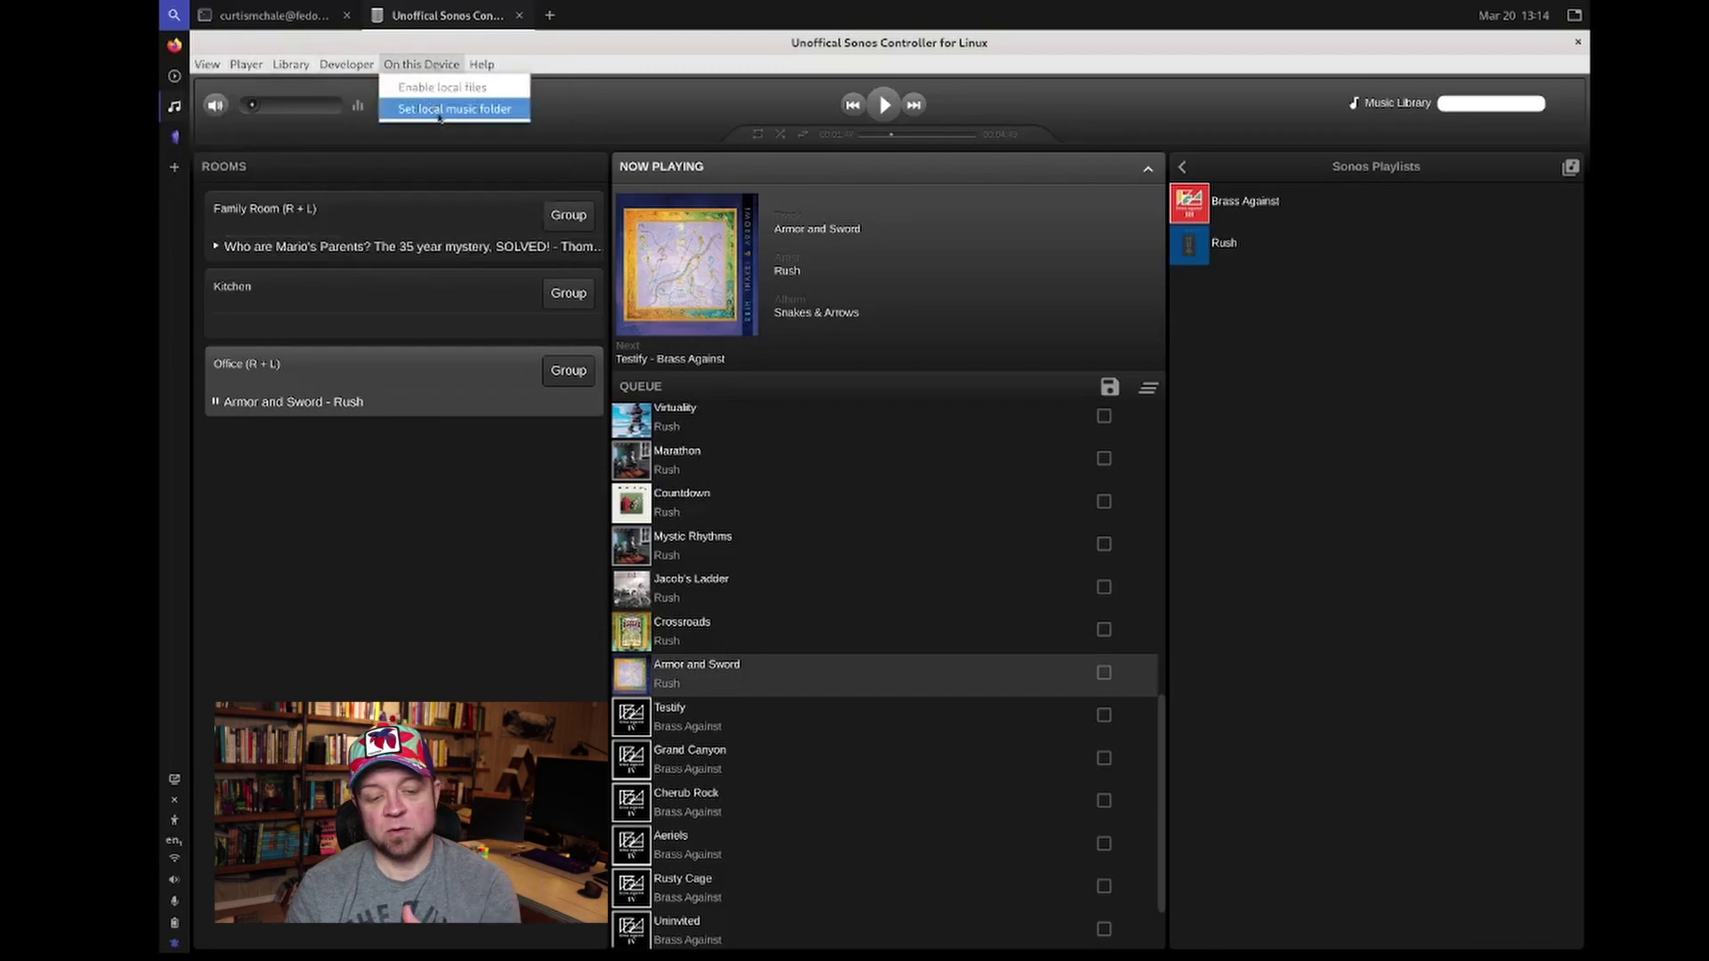